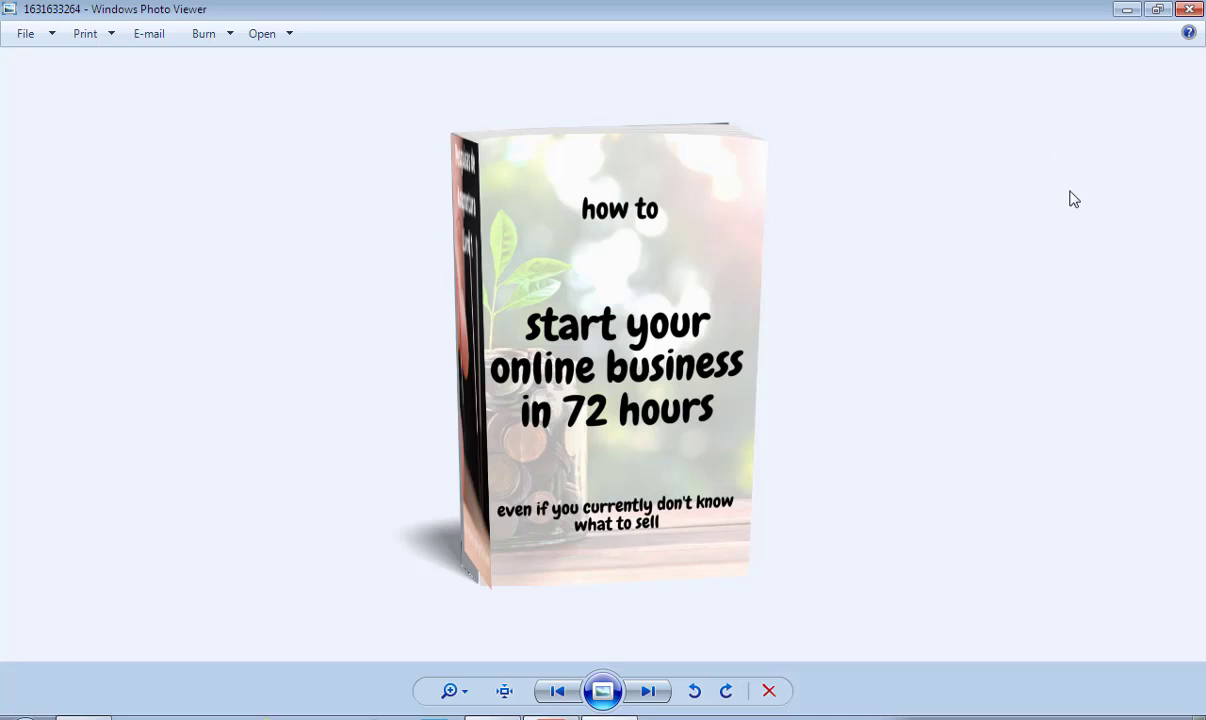
click(850, 717)
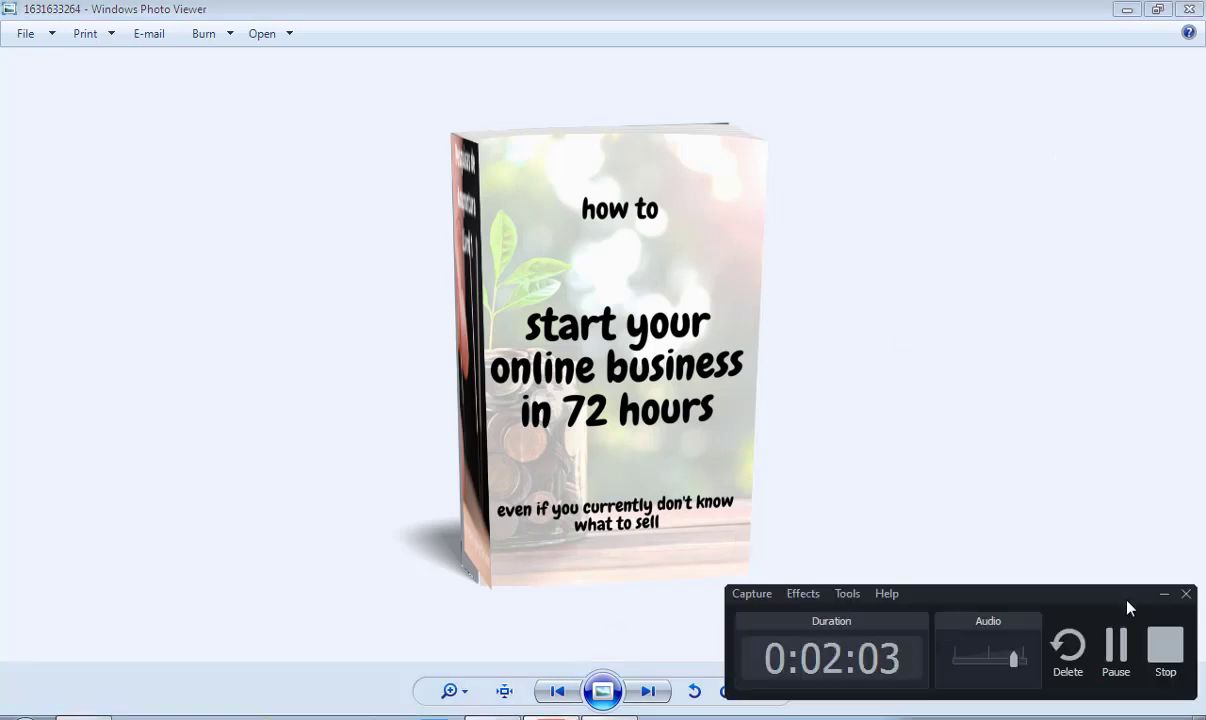
click(1114, 648)
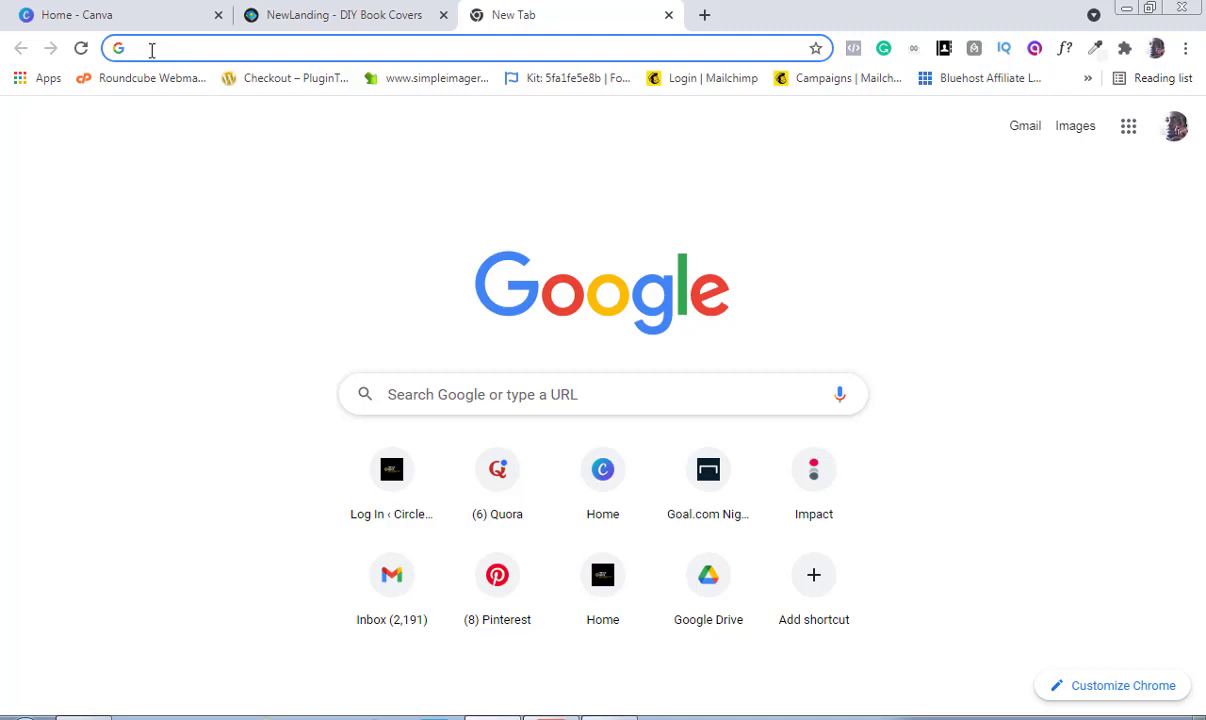
text(www.canva)
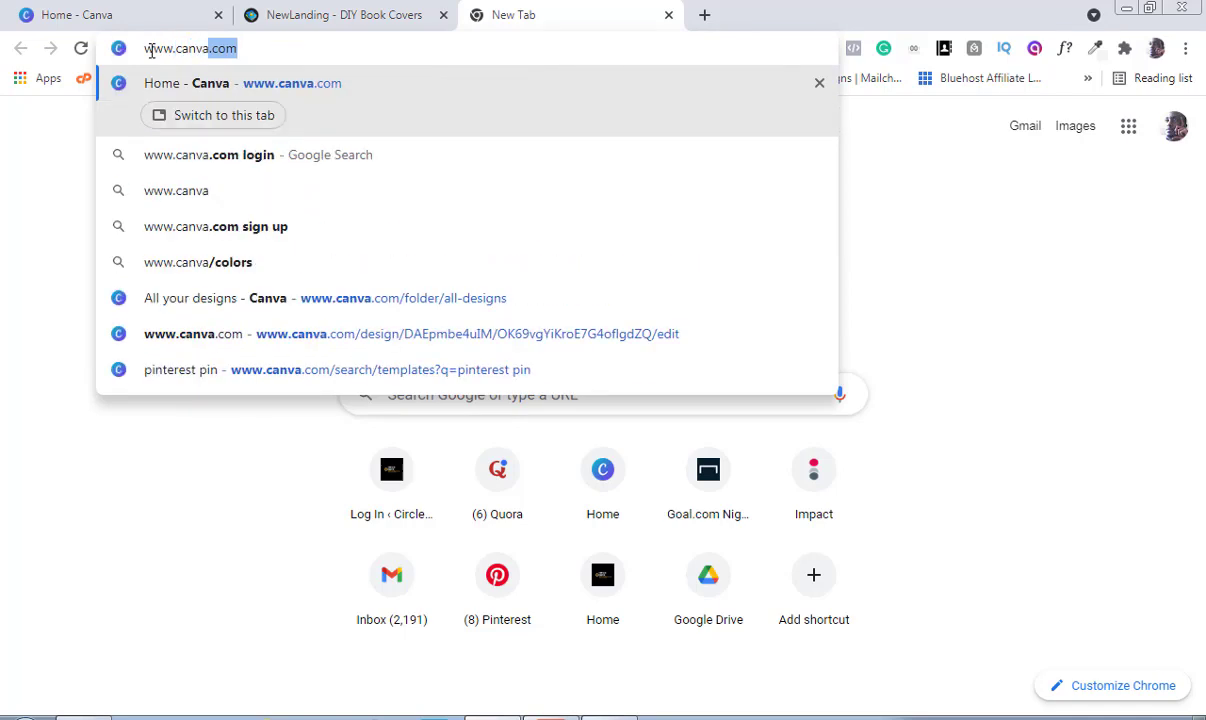
key(Return)
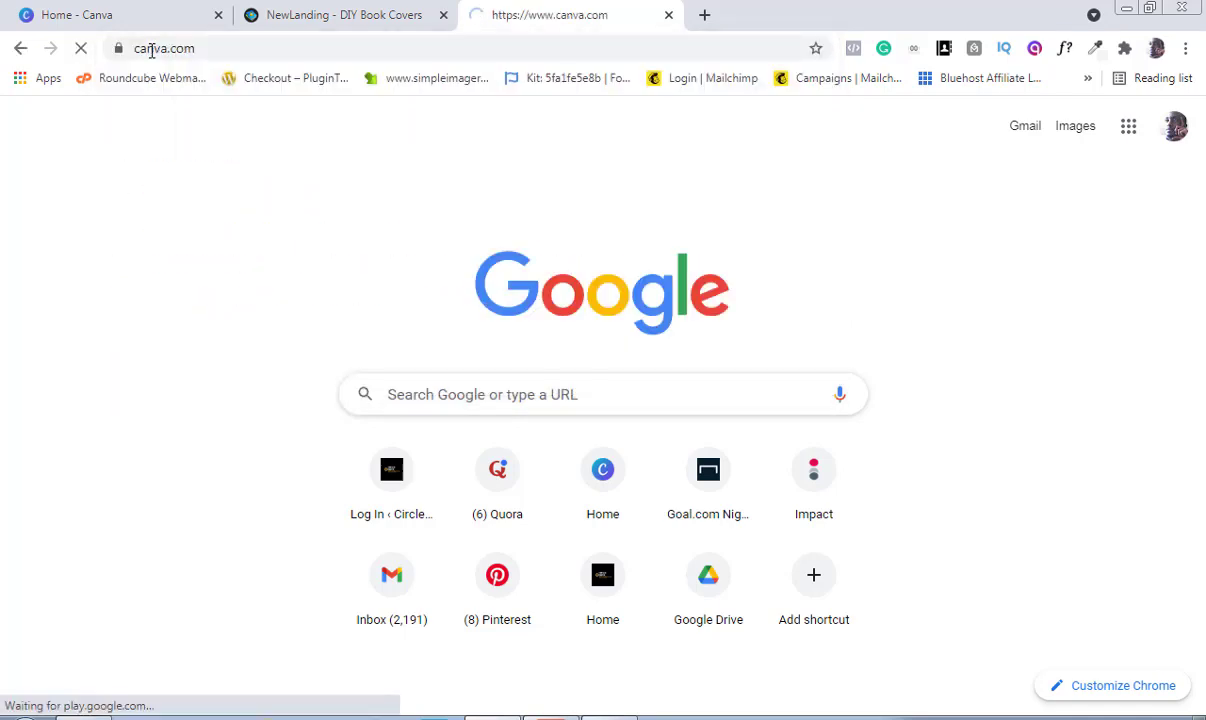
key(ctrl+w)
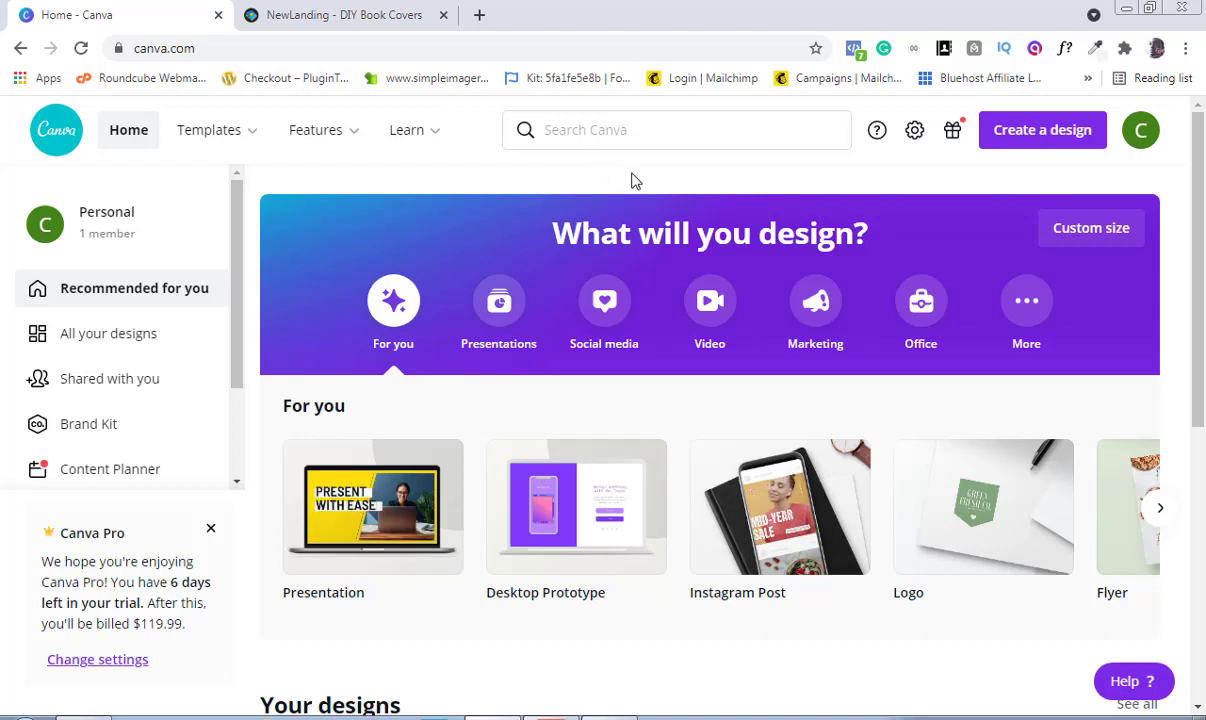
Find the Ebook Cover format by searching for "ebook" and create a new blank design with it.
click(1048, 138)
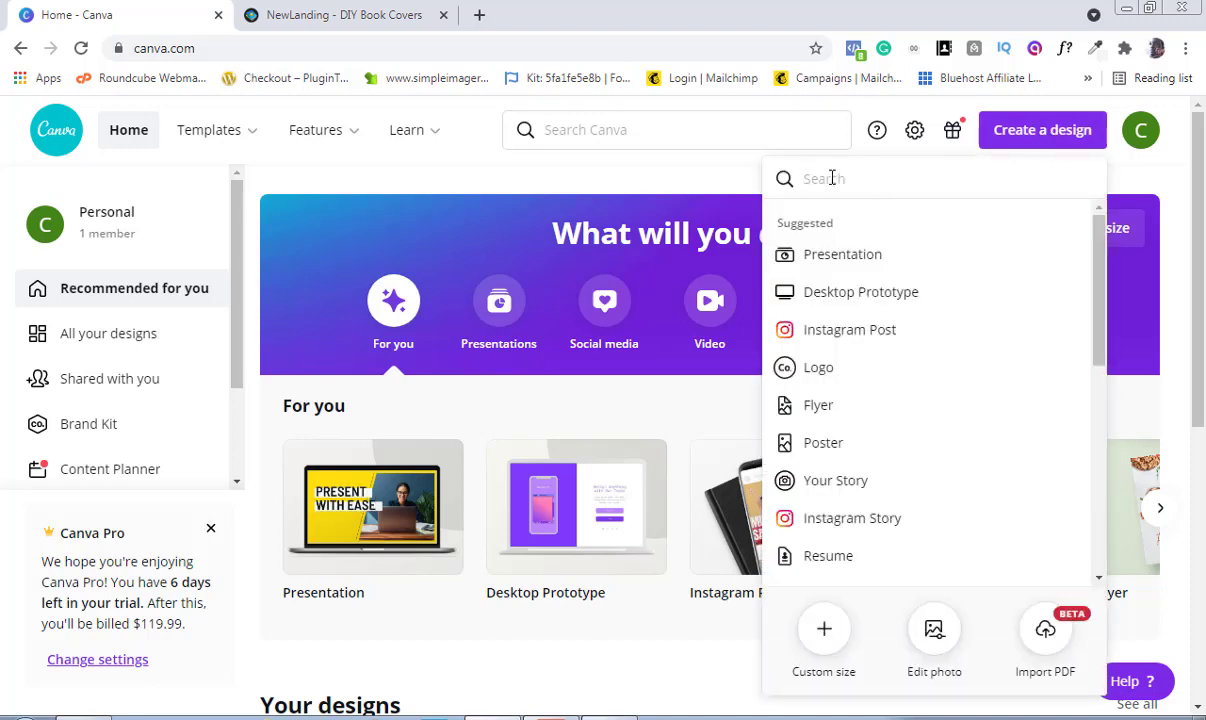
text(ebook)
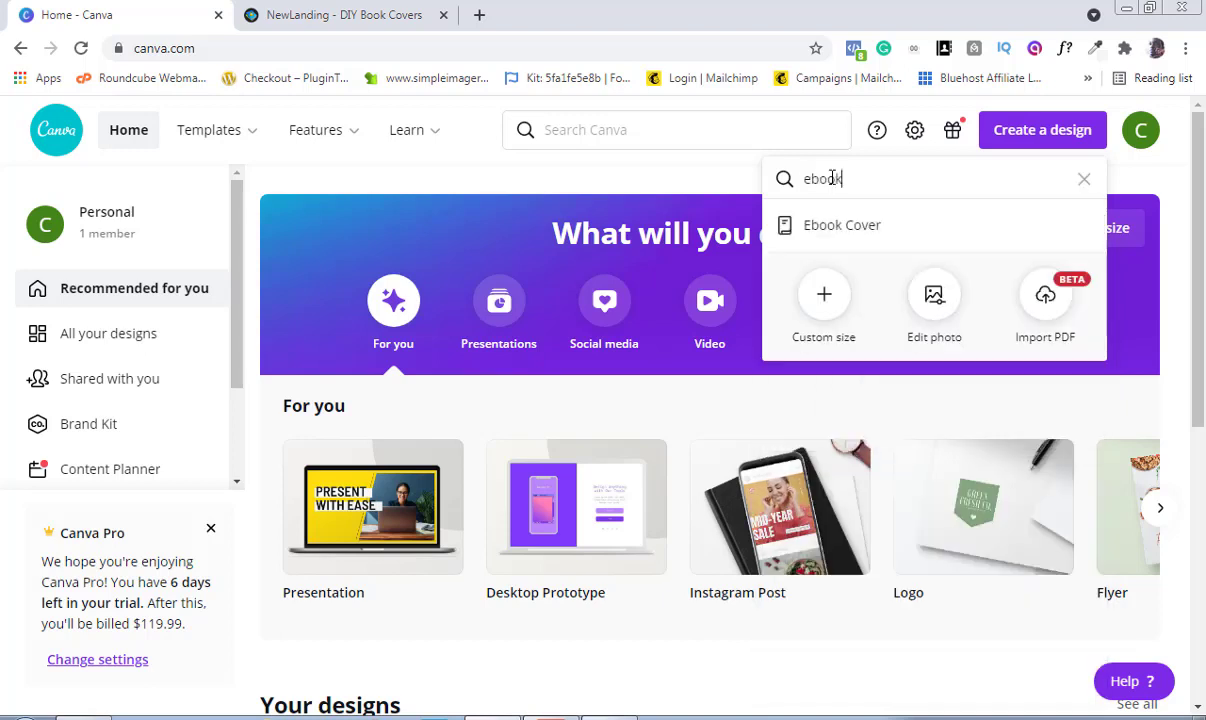
click(862, 237)
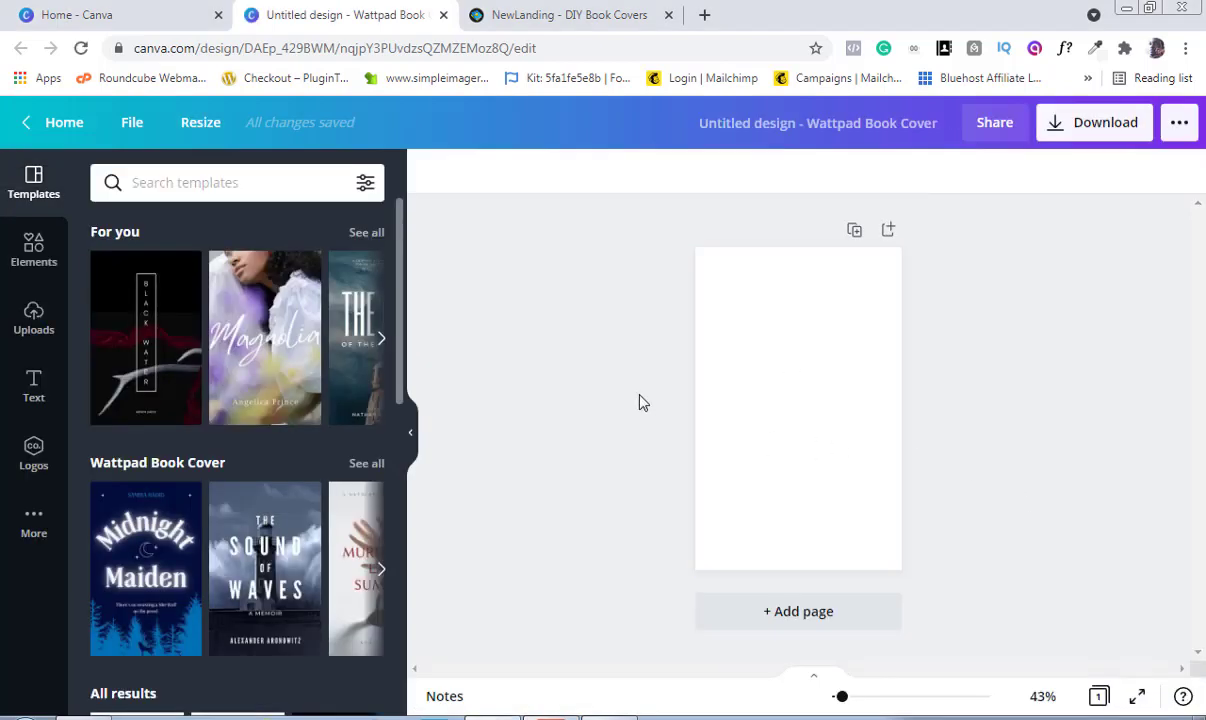
Check the finished book mockup for reference and search the design elements for "money".
click(30, 258)
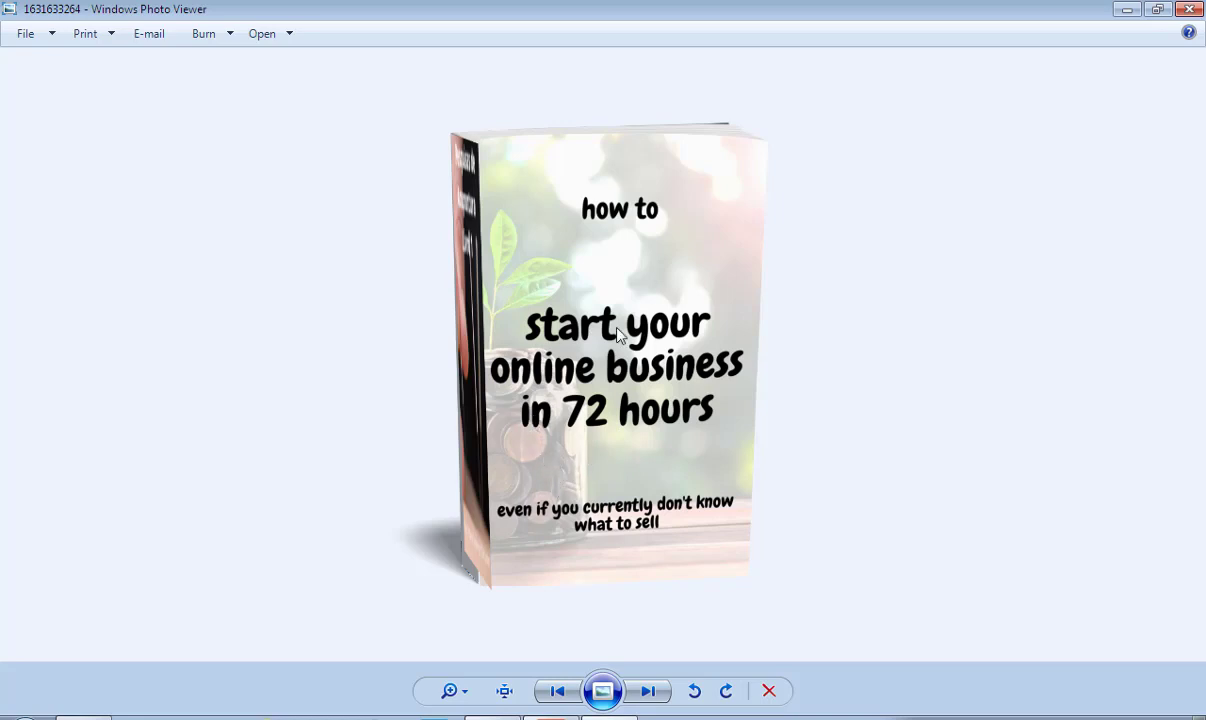
click(609, 717)
click(1127, 12)
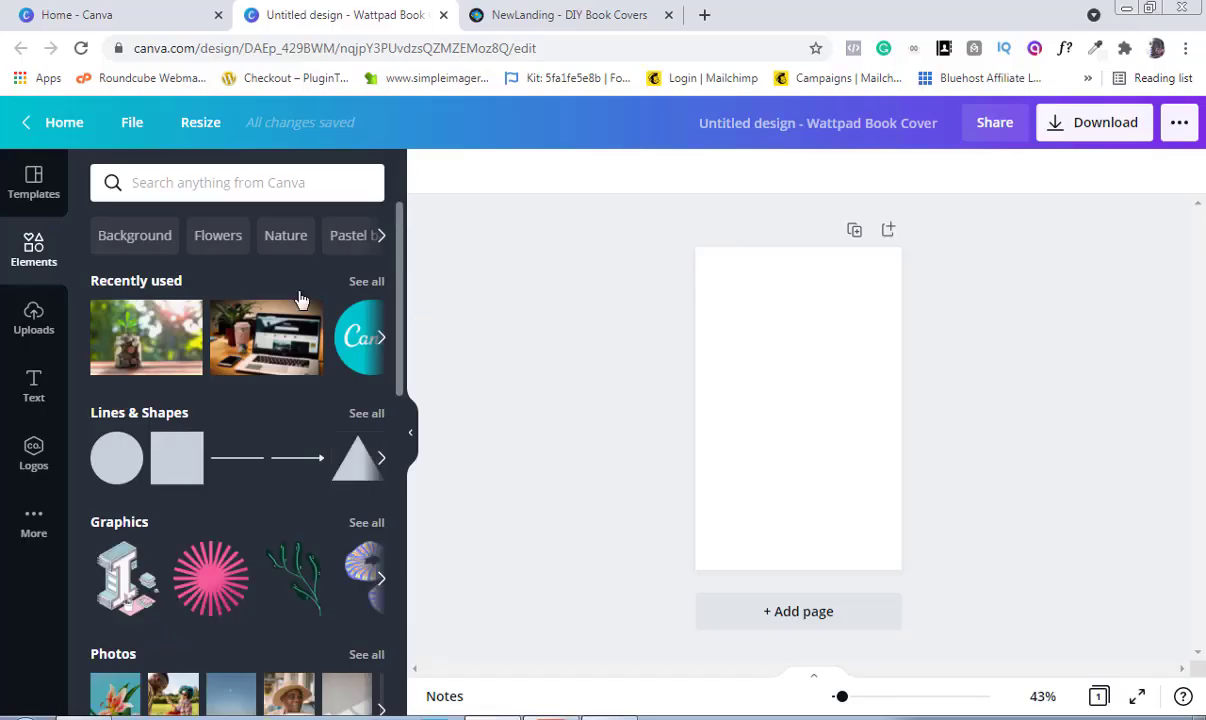
click(174, 183)
text(money)
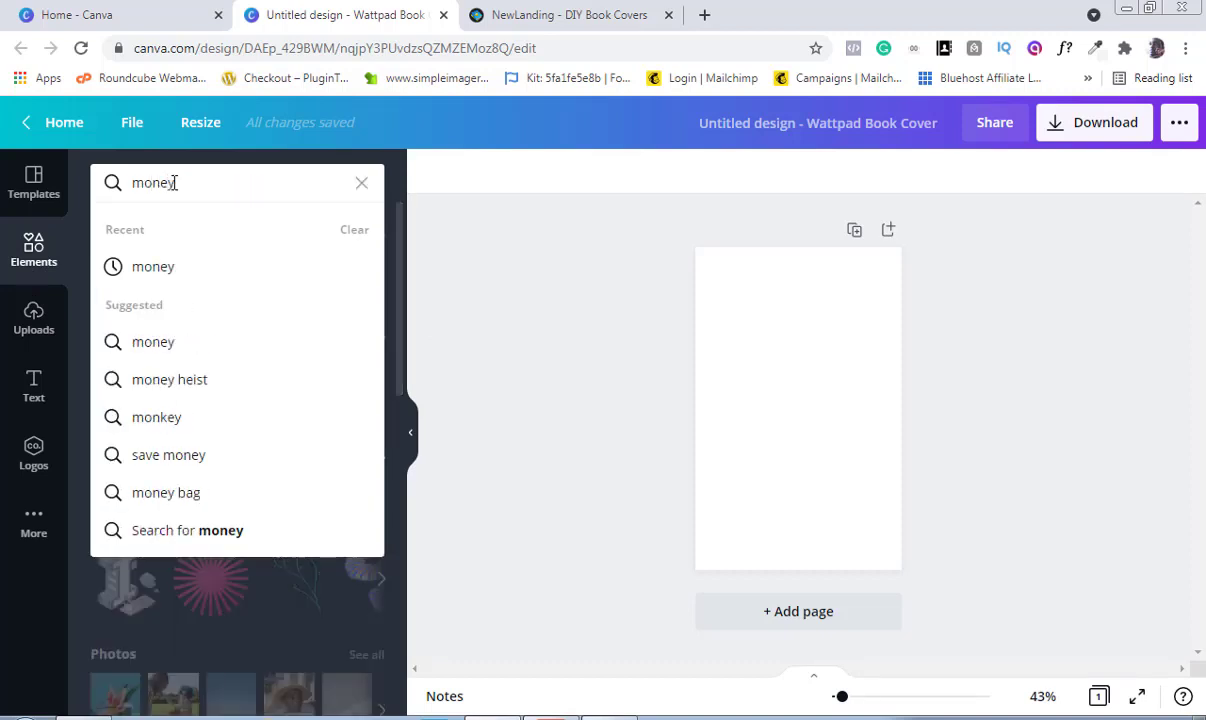
key(Return)
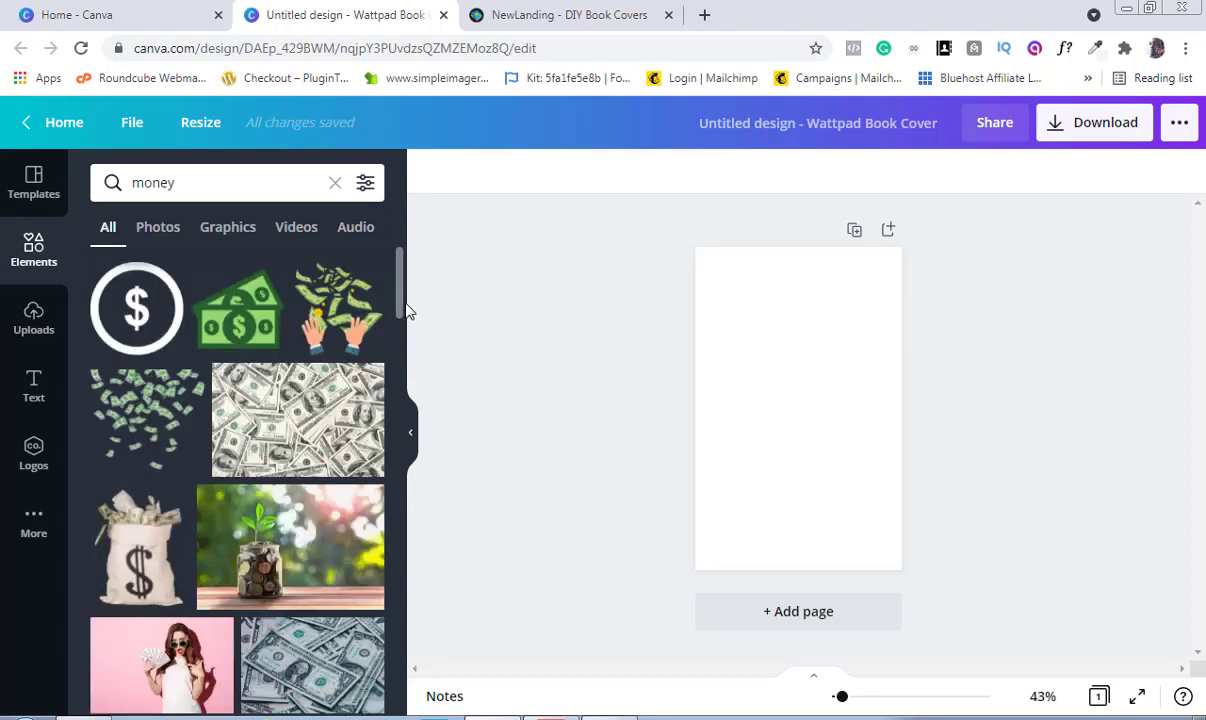
Add the photo of a plant growing from a coin jar to the page and set it as the background.
scroll(402, 300, down, 2)
scroll(400, 290, up, 2)
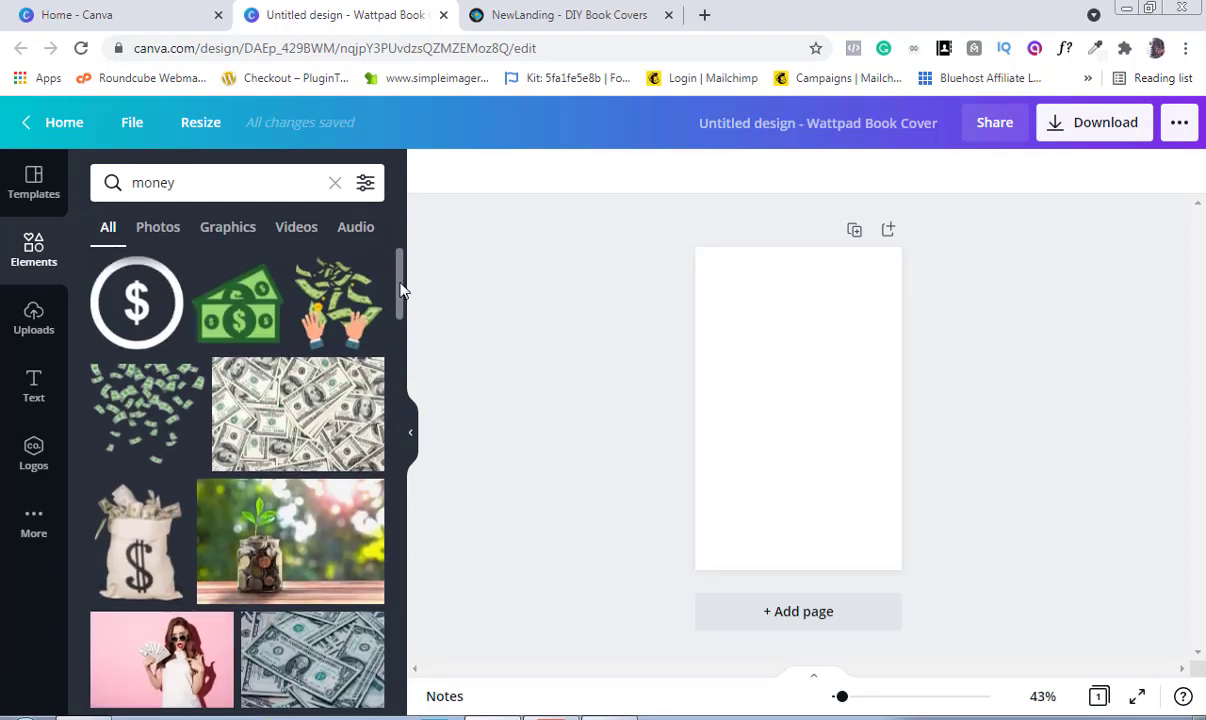
scroll(400, 288, down, 1)
scroll(400, 285, up, 1)
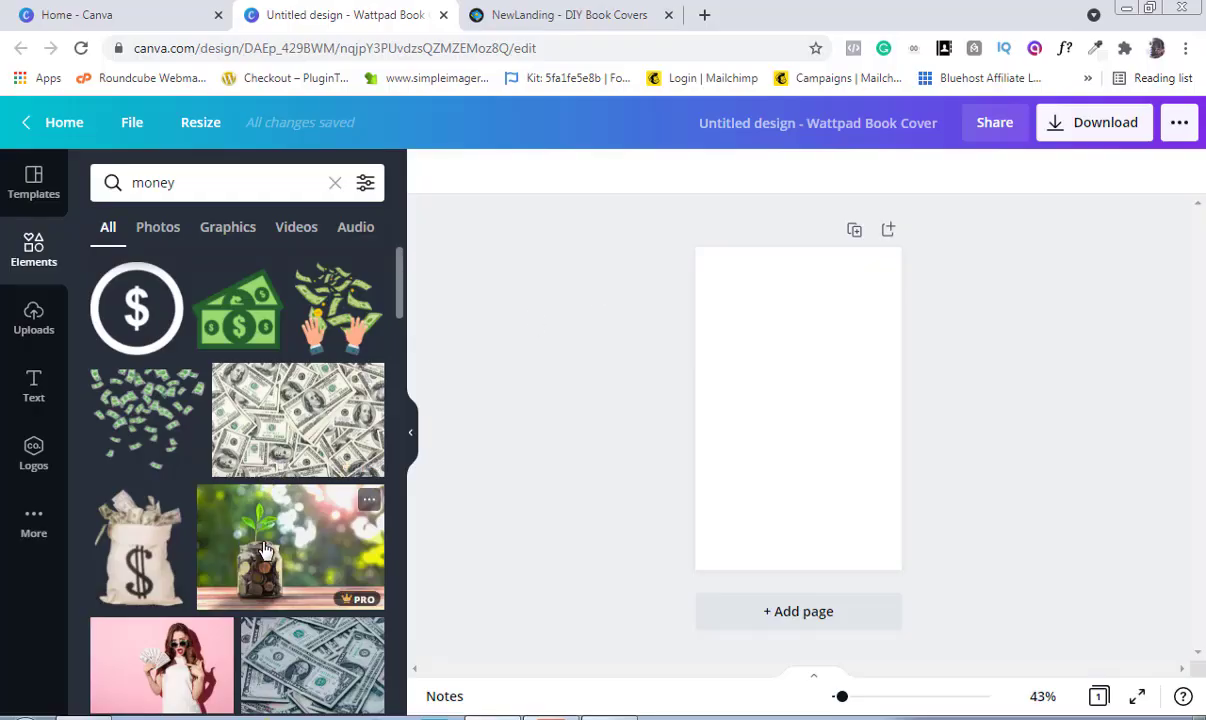
click(265, 550)
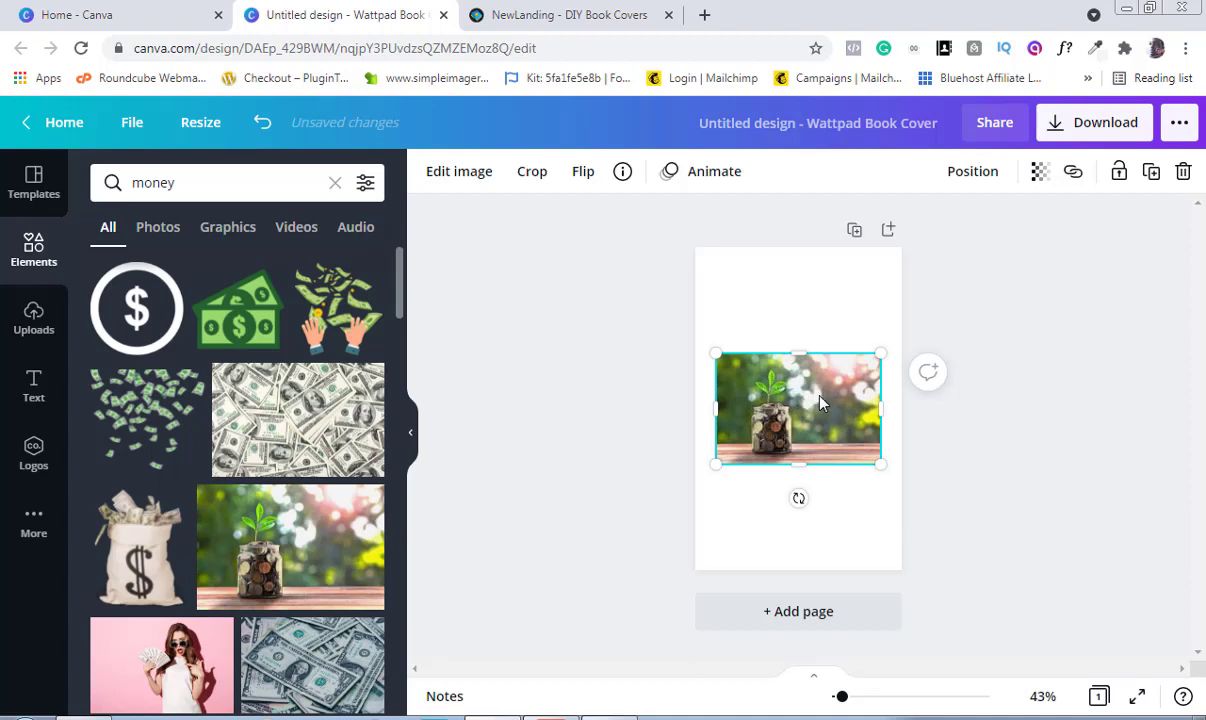
right_click(820, 402)
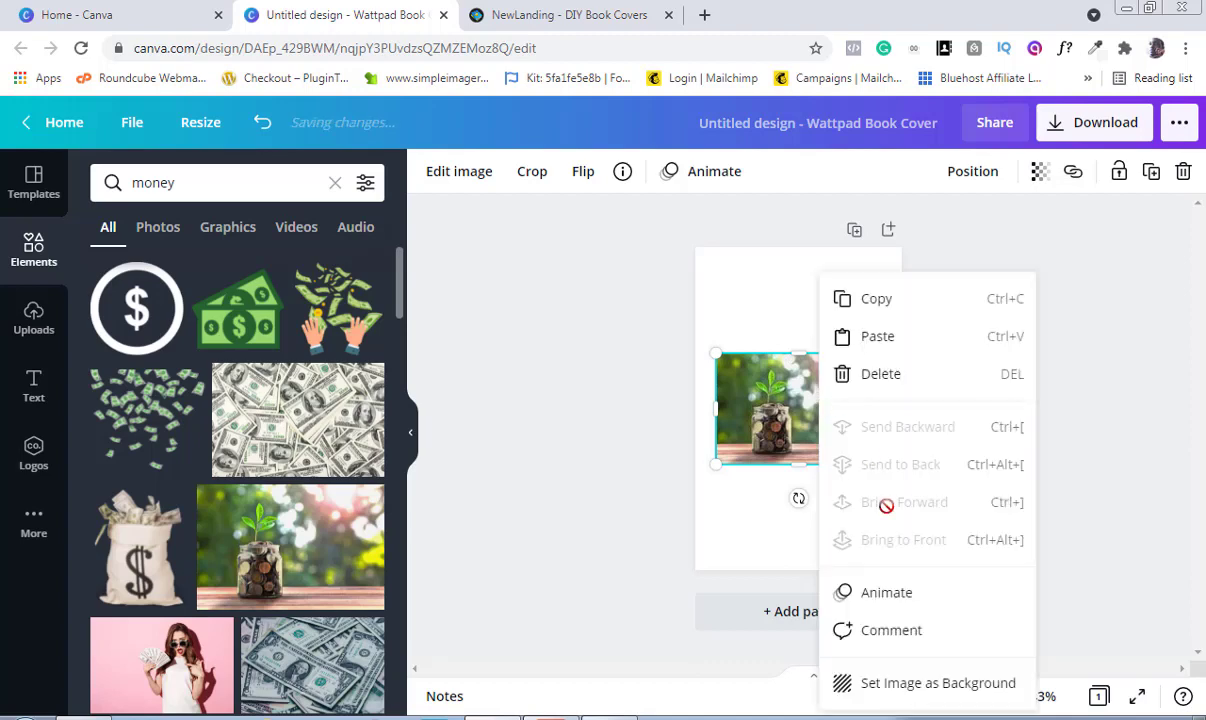
click(924, 688)
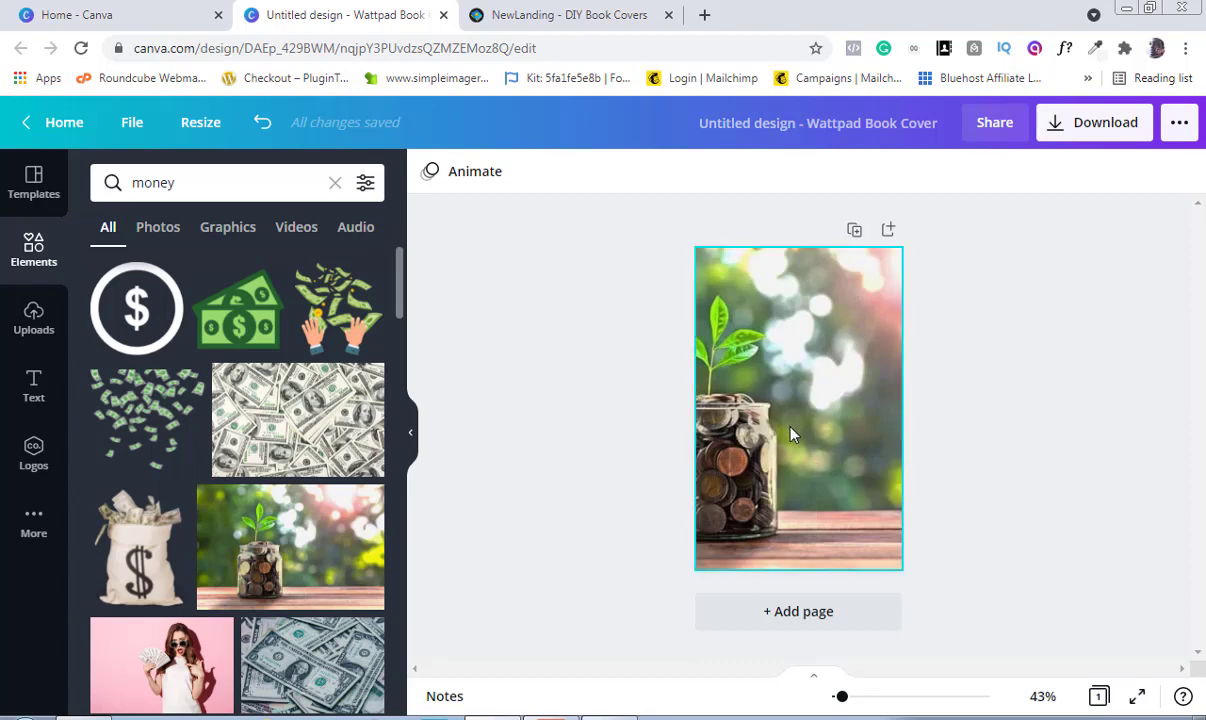
Set the transparency of the coin jar background image to 57.
click(750, 405)
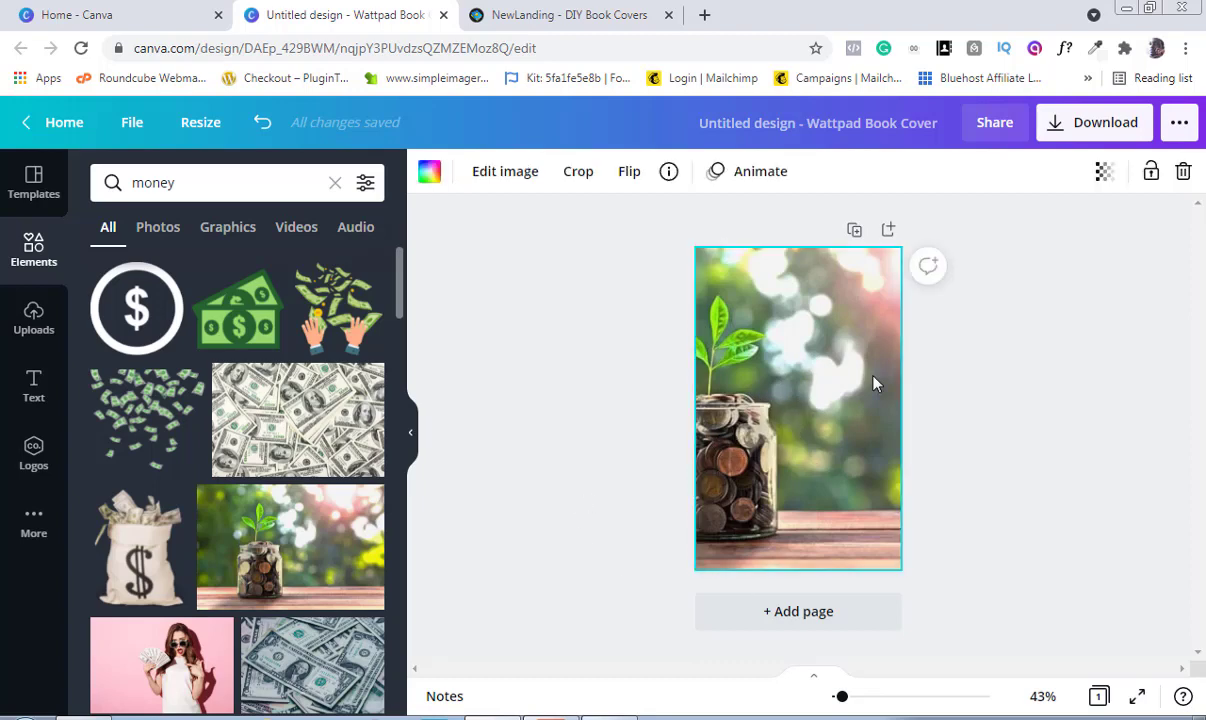
click(1104, 178)
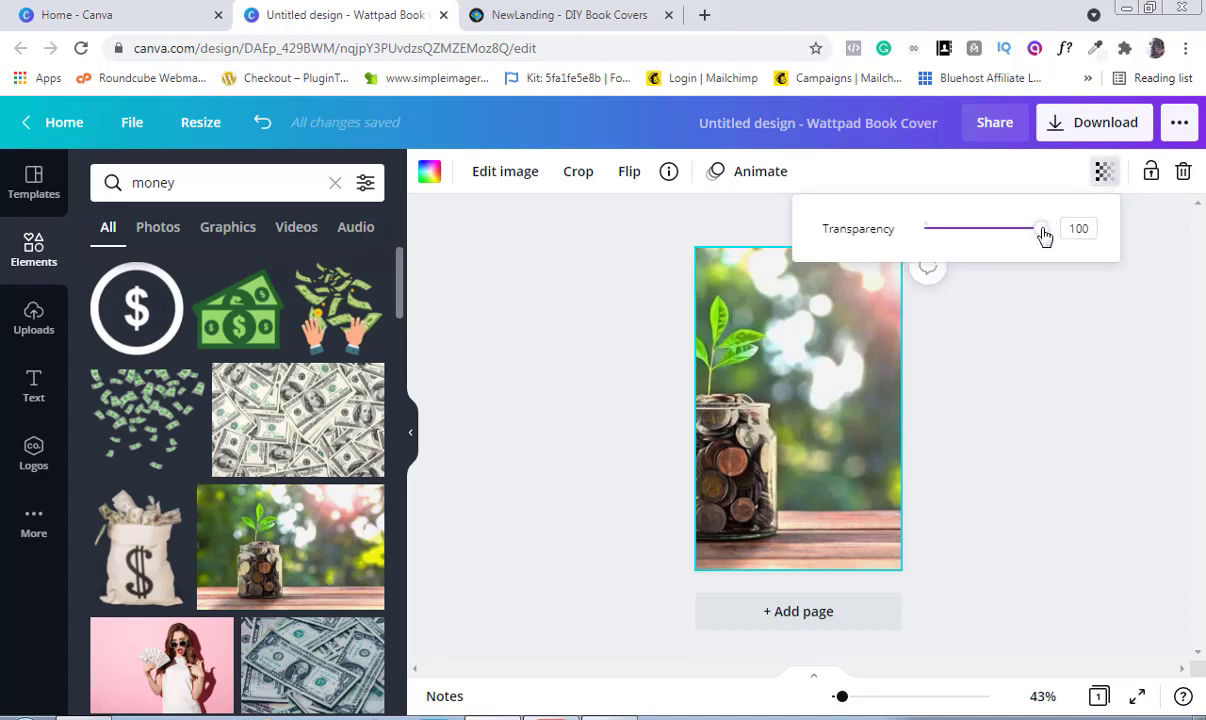
drag(1043, 236, 994, 234)
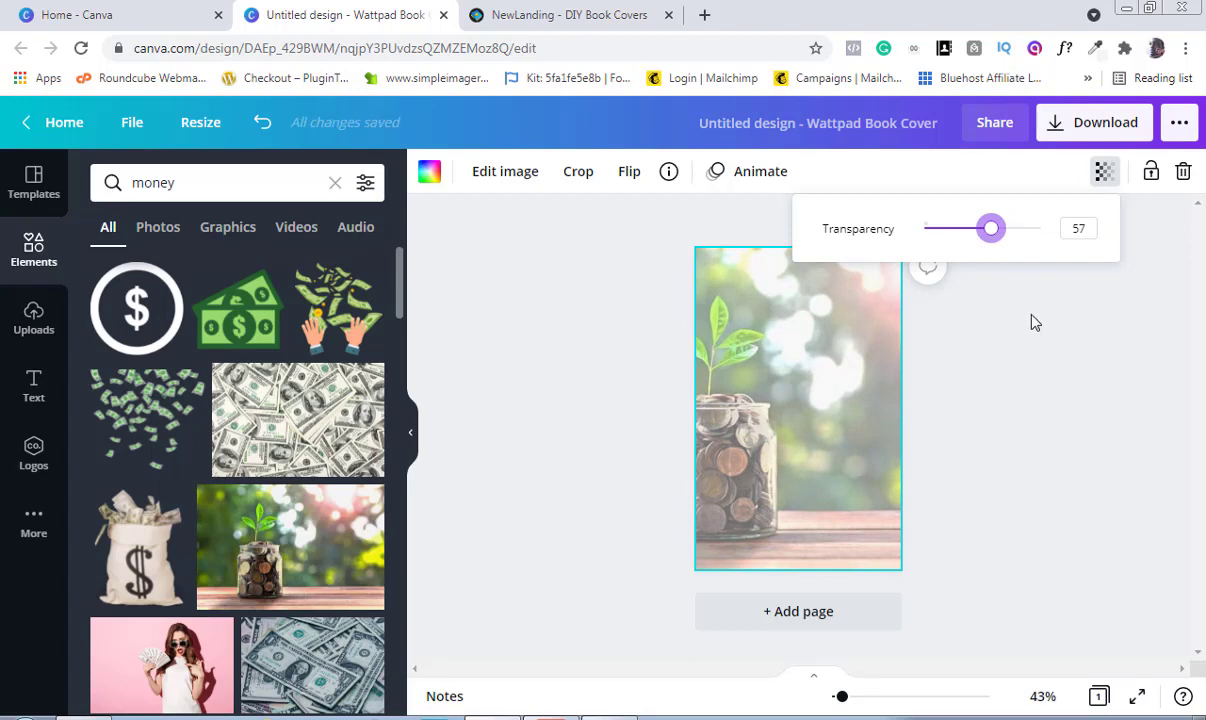
click(1062, 379)
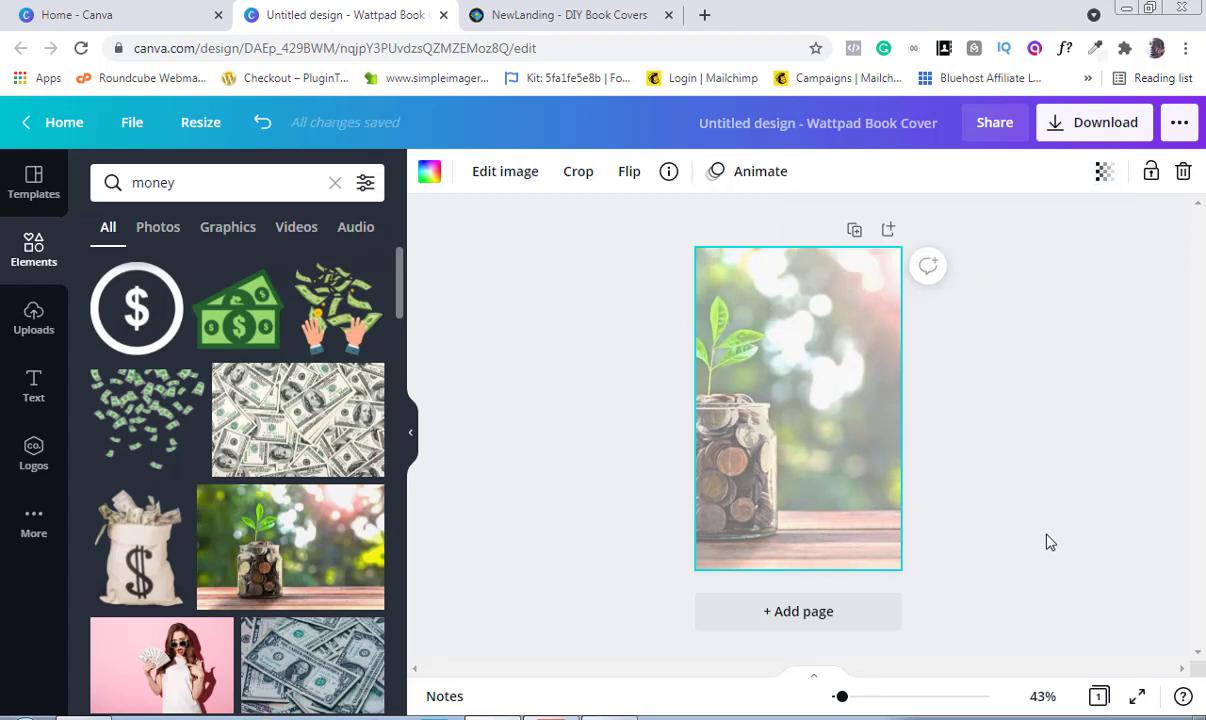
Add the recently used "welcome little one!" text combination to the cover and move it up slightly.
click(34, 390)
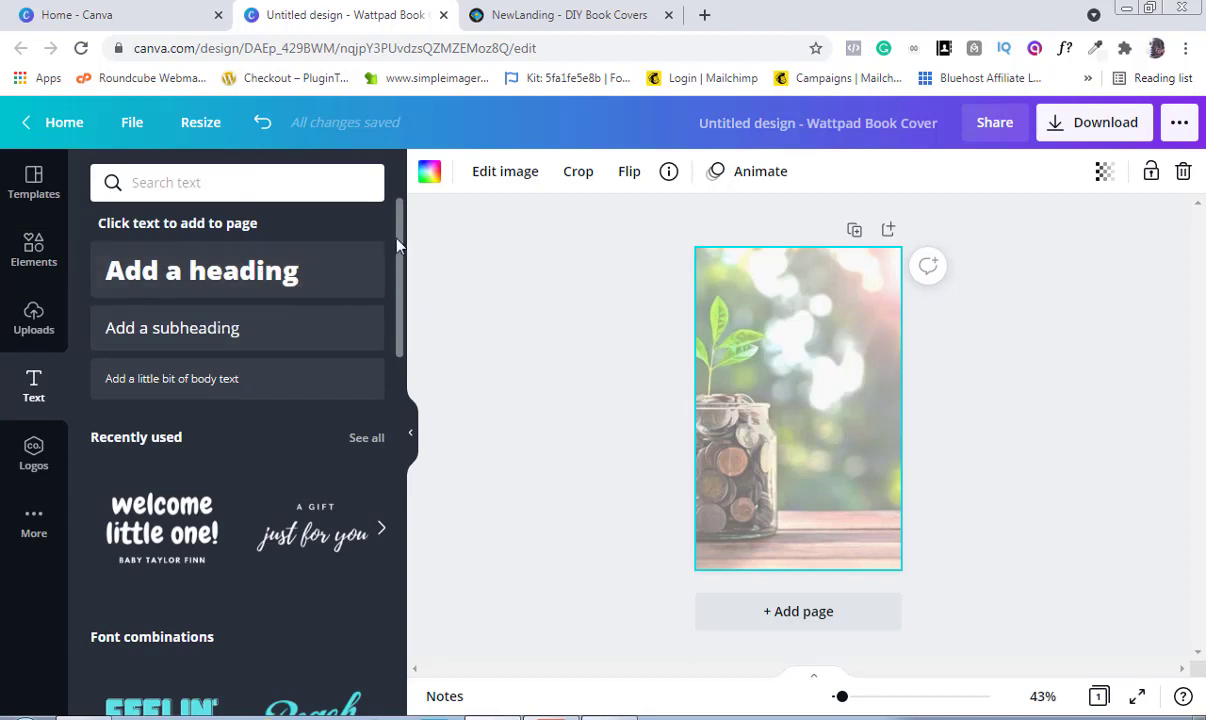
scroll(398, 248, down, 1)
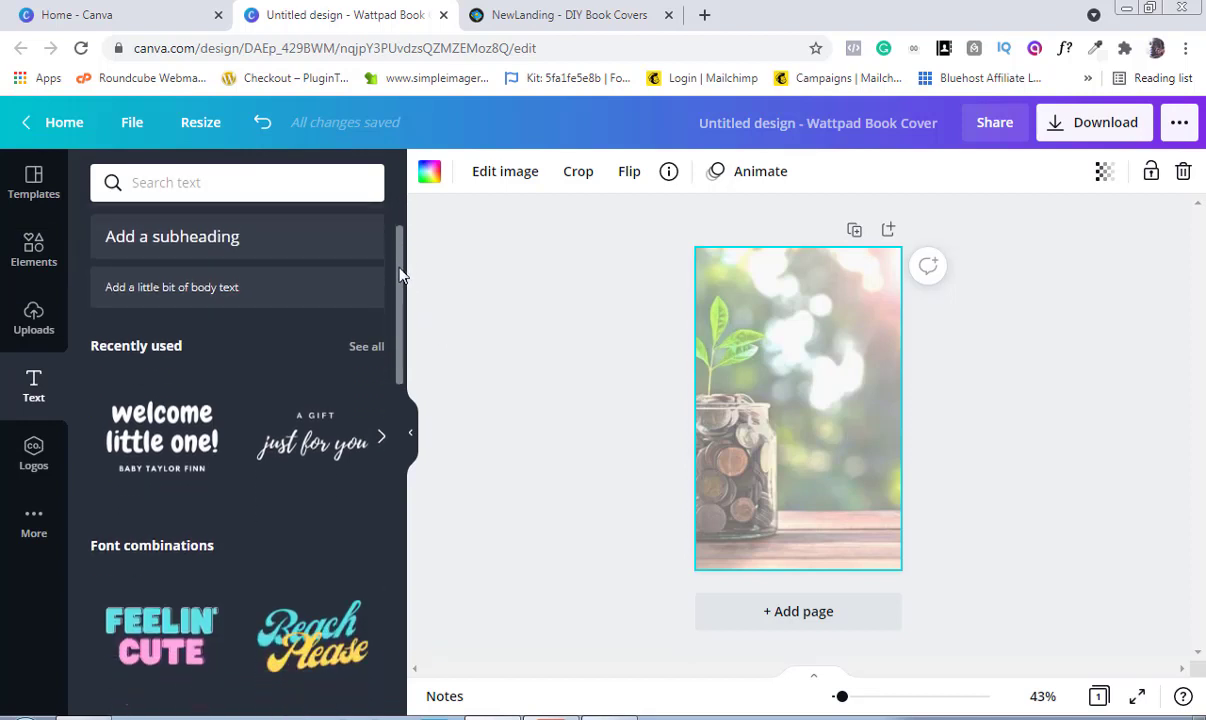
click(172, 443)
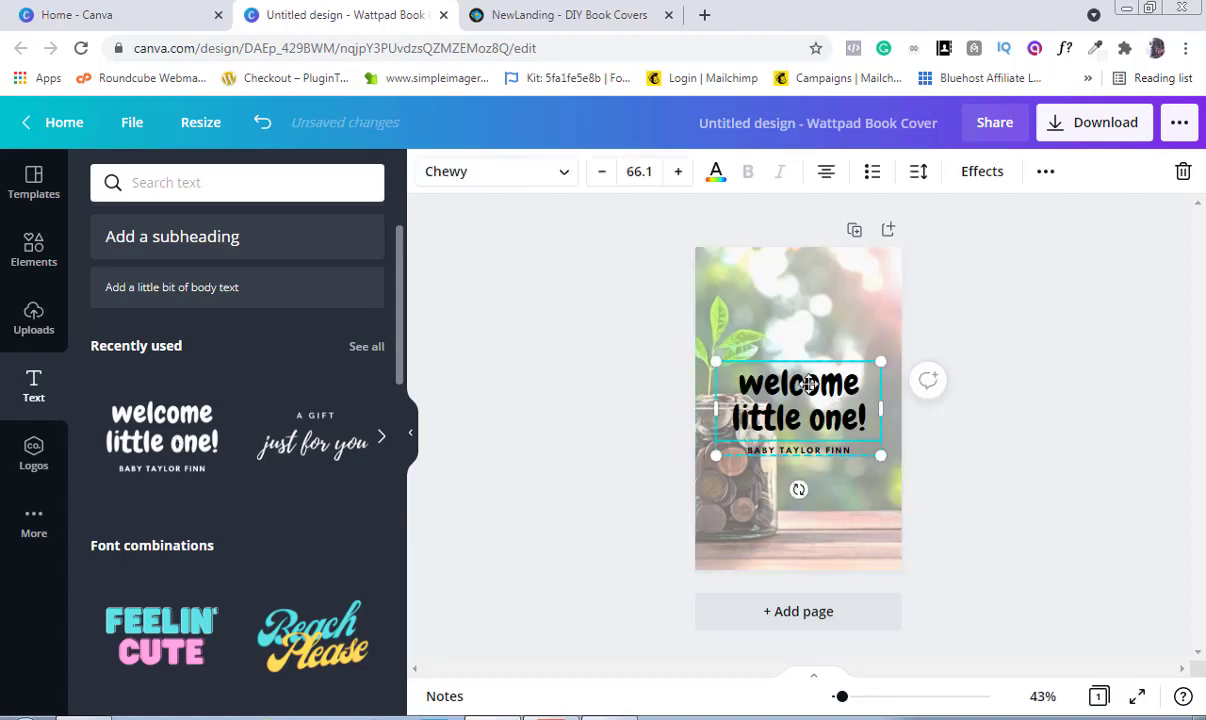
mouse_move(809, 384)
mouse_down()
mouse_move(809, 359)
mouse_move(807, 375)
mouse_up()
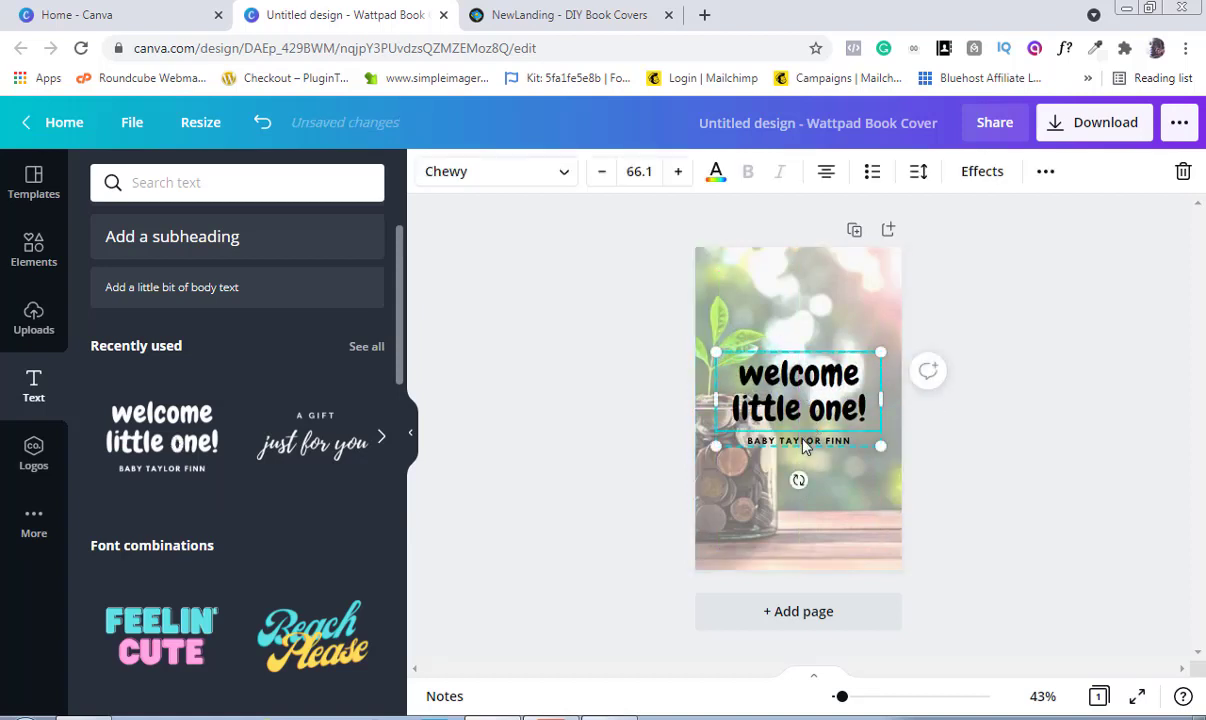
Delete the small name line beneath the "welcome little one!" heading.
click(806, 446)
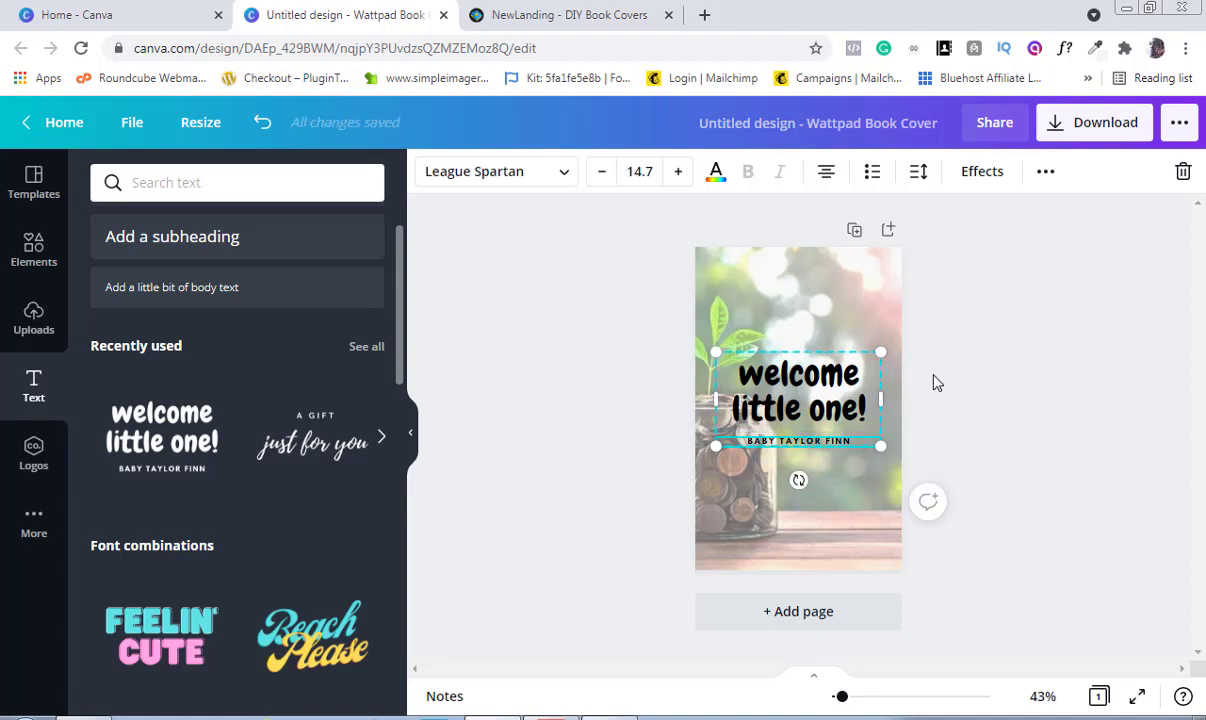
click(988, 394)
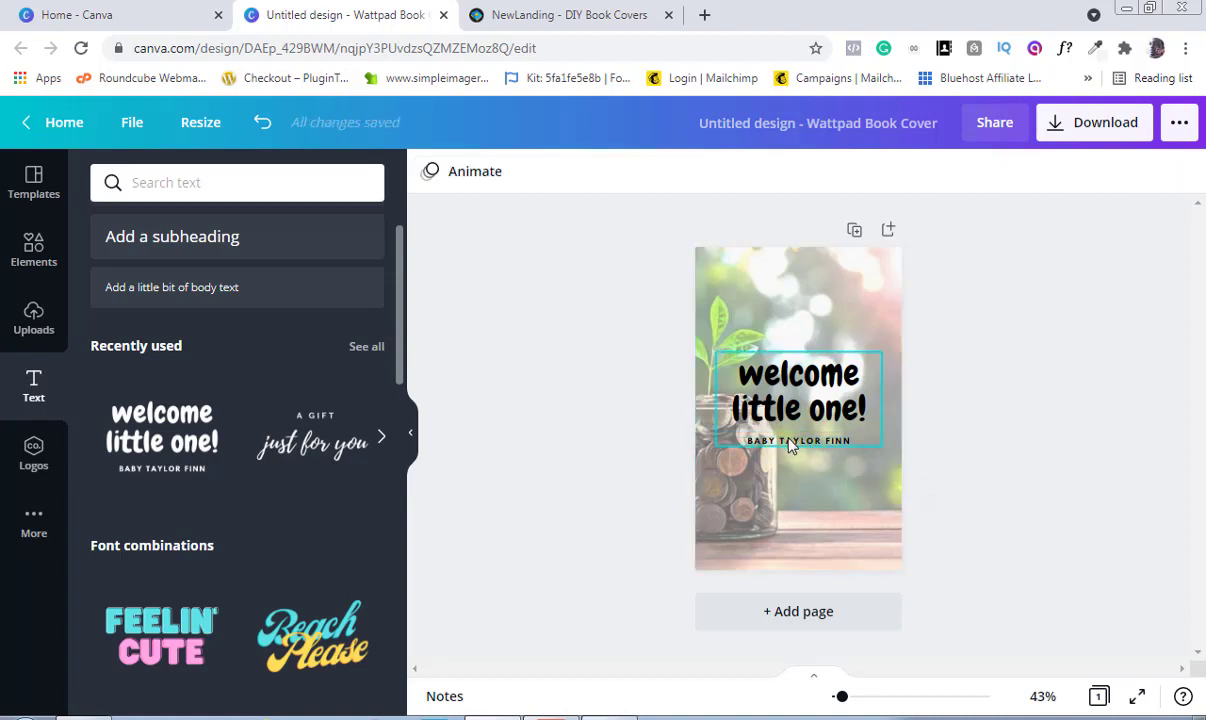
click(793, 446)
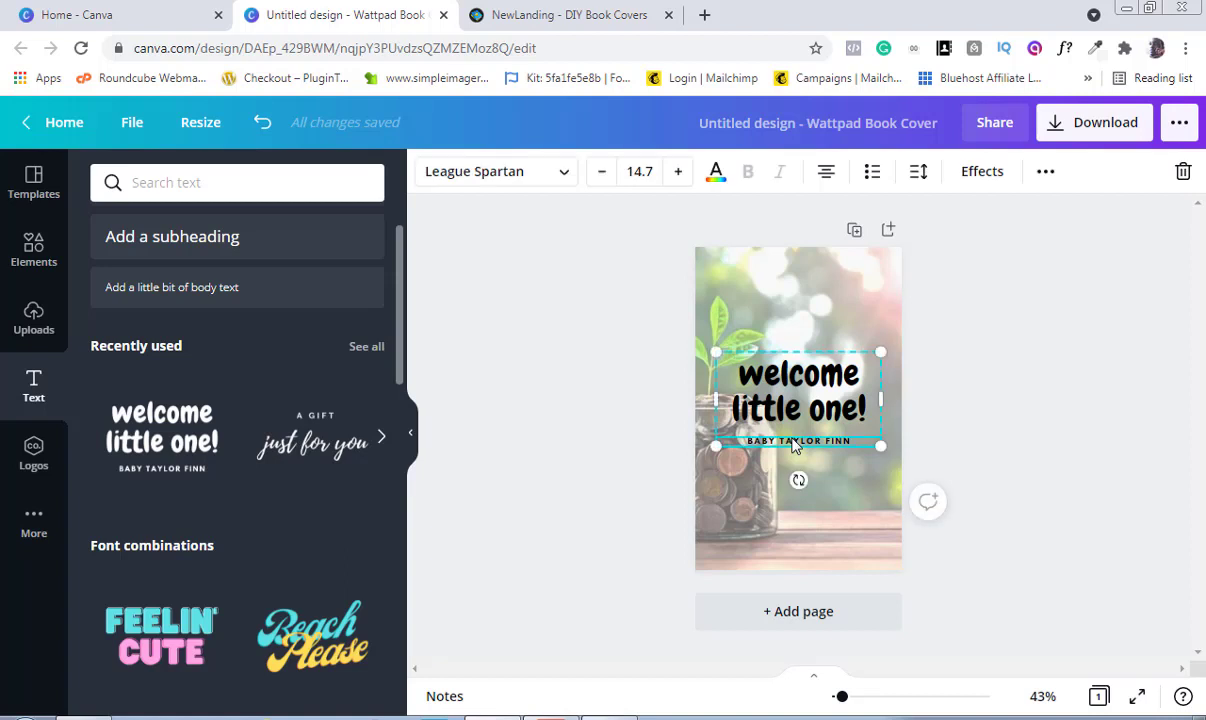
click(839, 487)
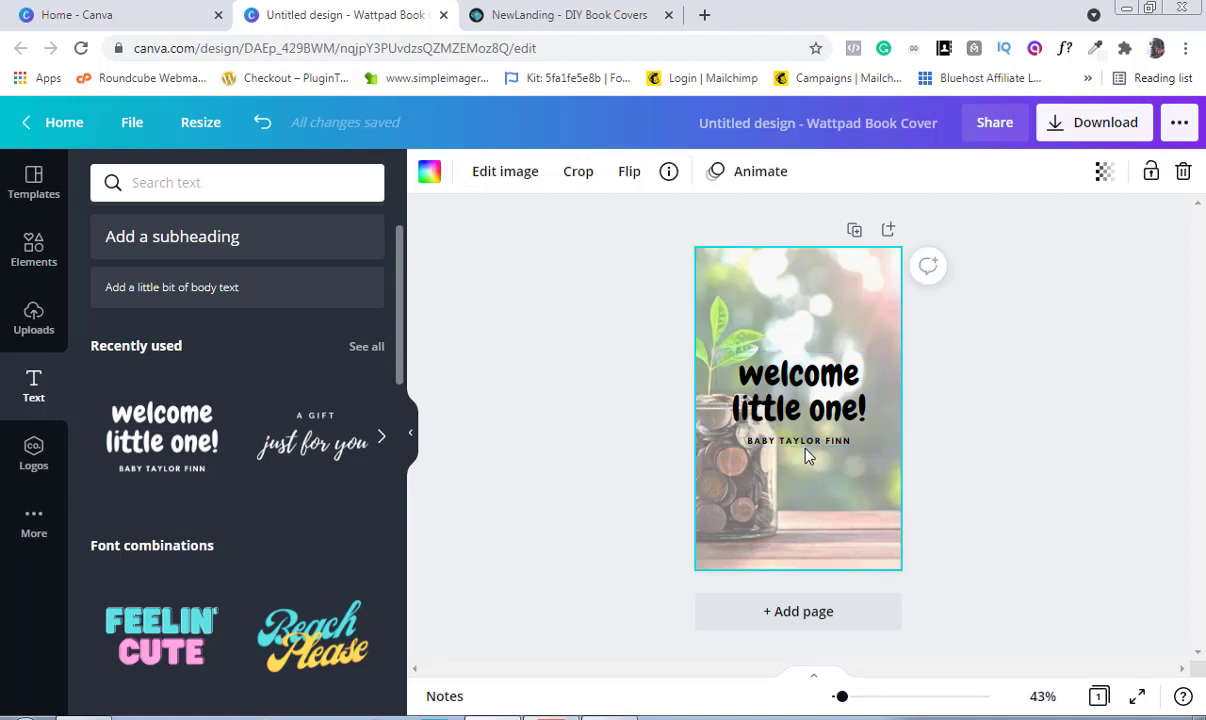
click(800, 450)
key(Delete)
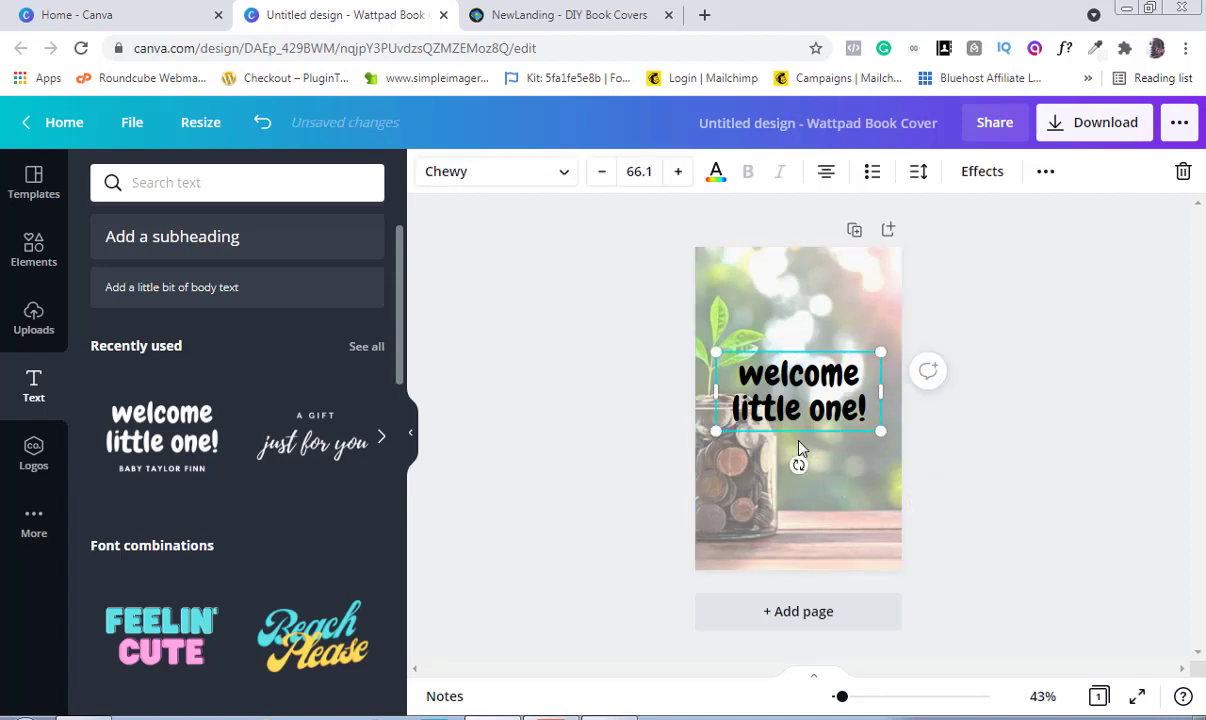
Replace the heading text with "how to" and move it up to the top of the cover, centred horizontally.
click(811, 388)
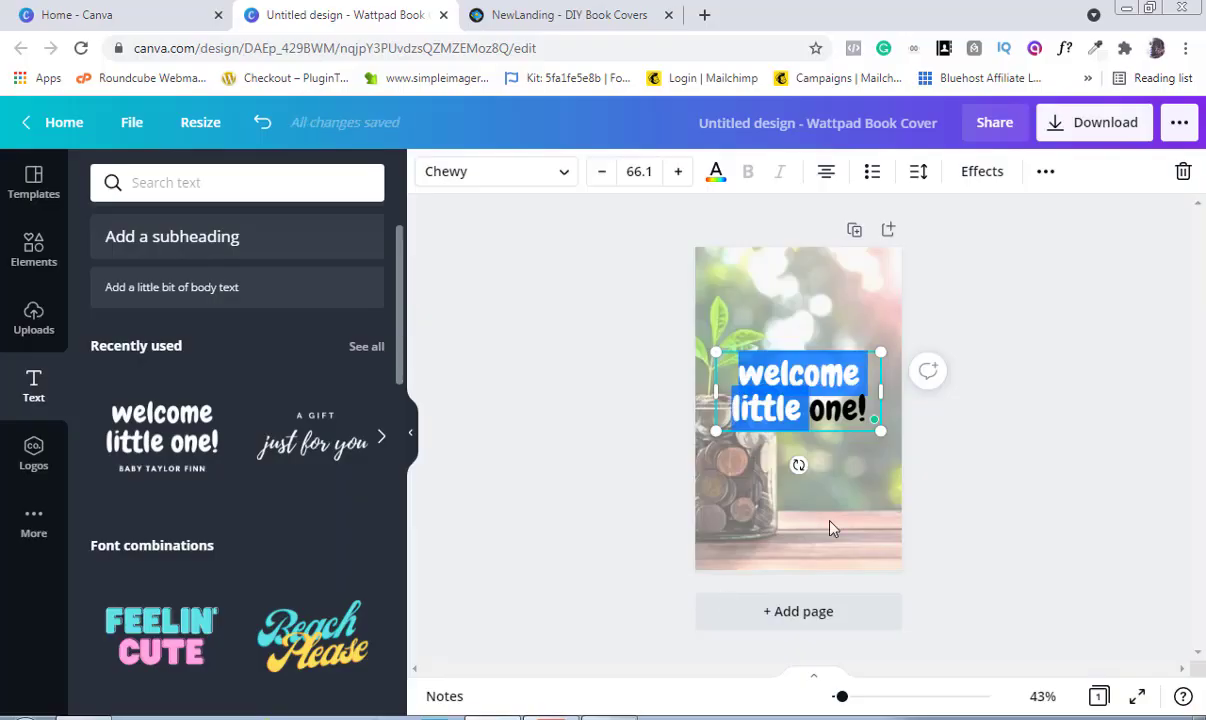
click(825, 402)
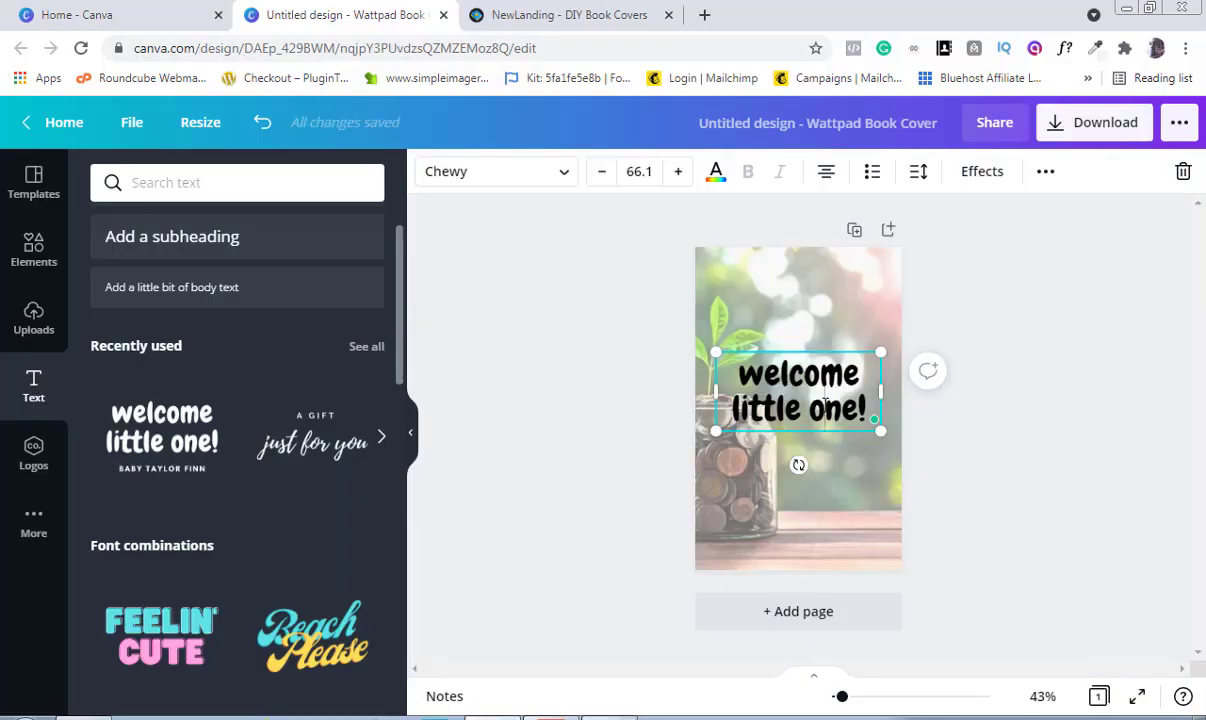
key(ctrl+a)
text(h)
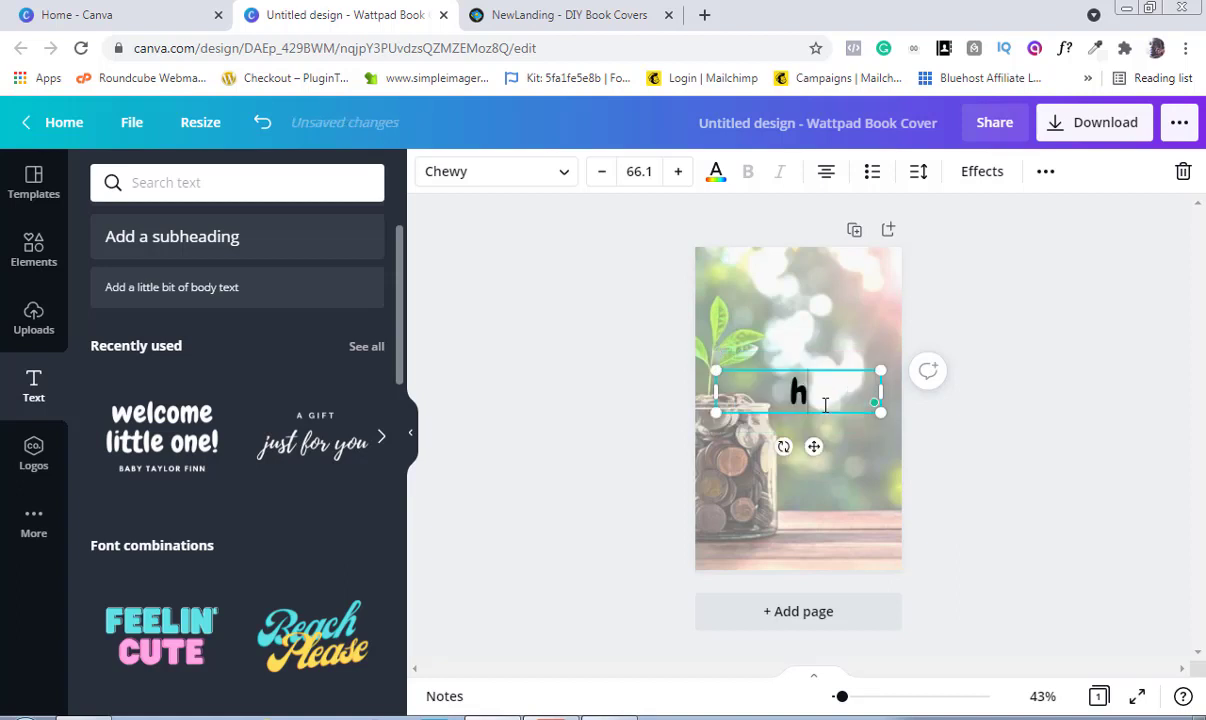
text(ow to)
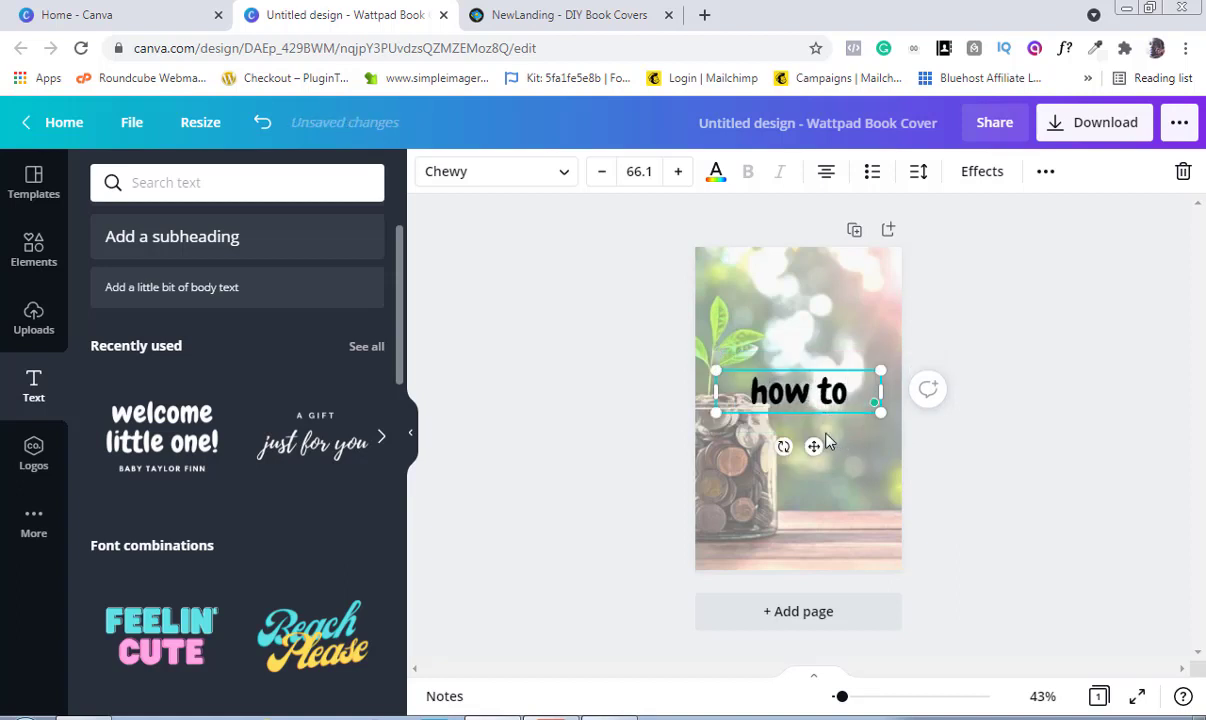
drag(811, 442, 816, 339)
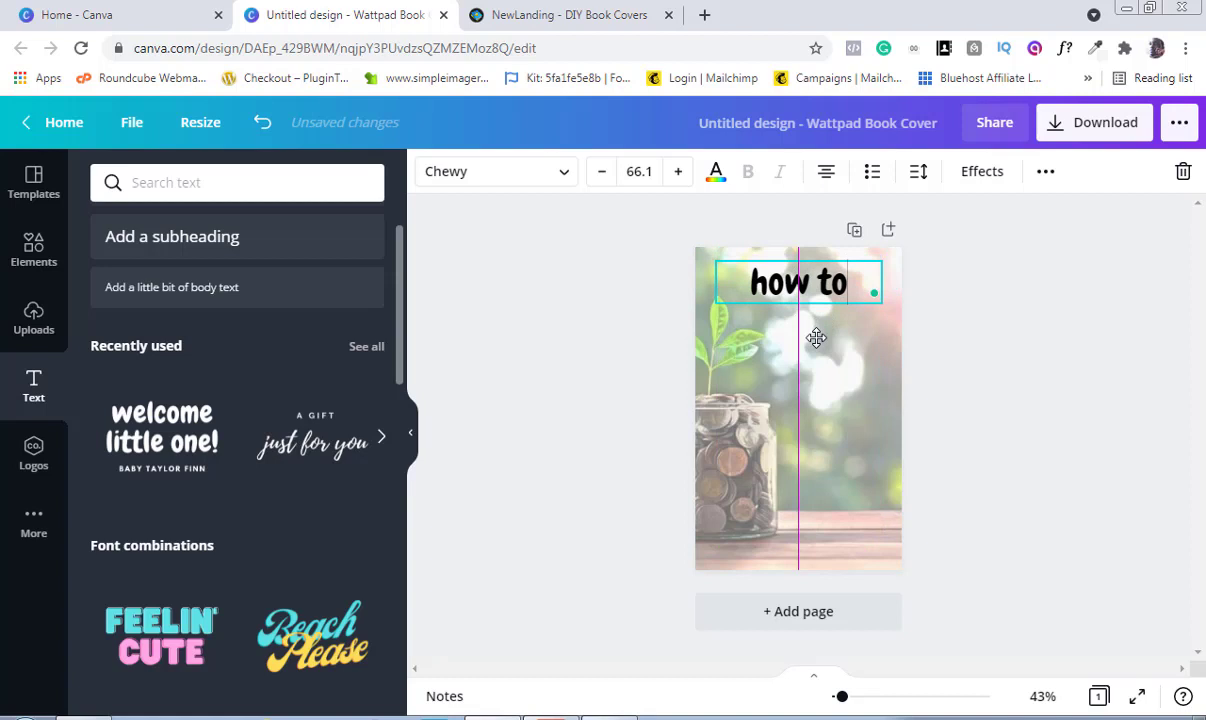
Add another "welcome little one!" text combination to the middle of the cover and delete its small name line.
drag(816, 338, 819, 337)
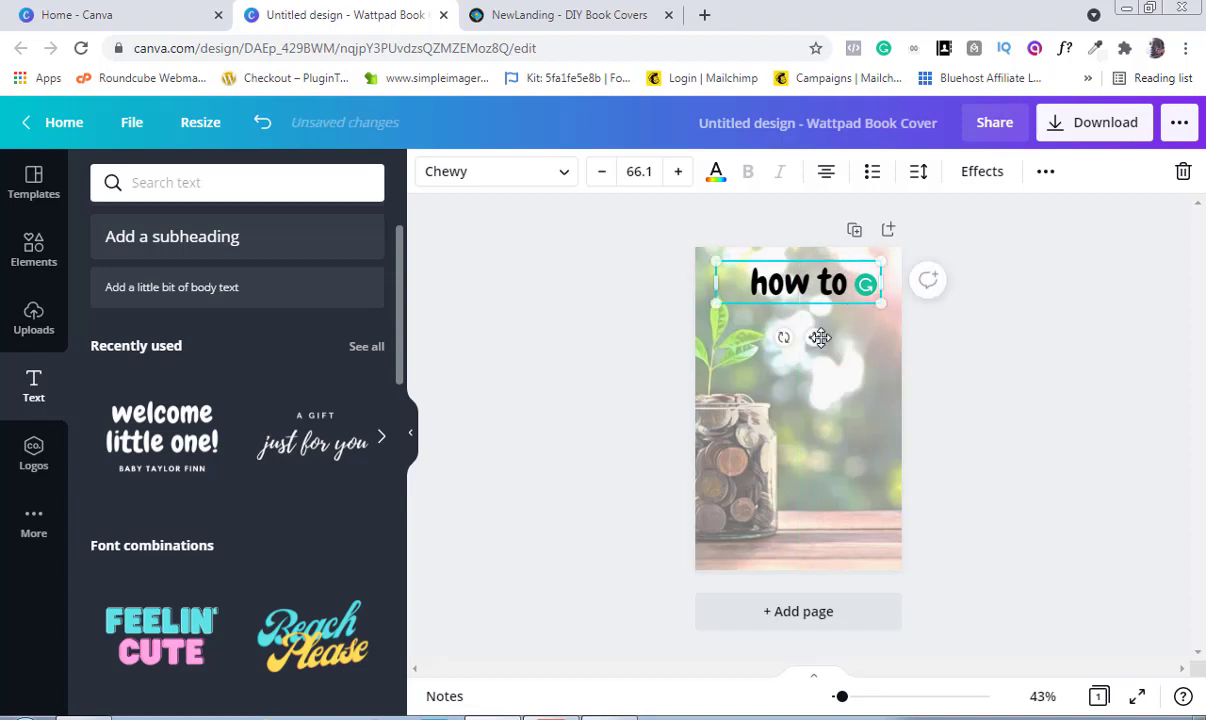
click(985, 398)
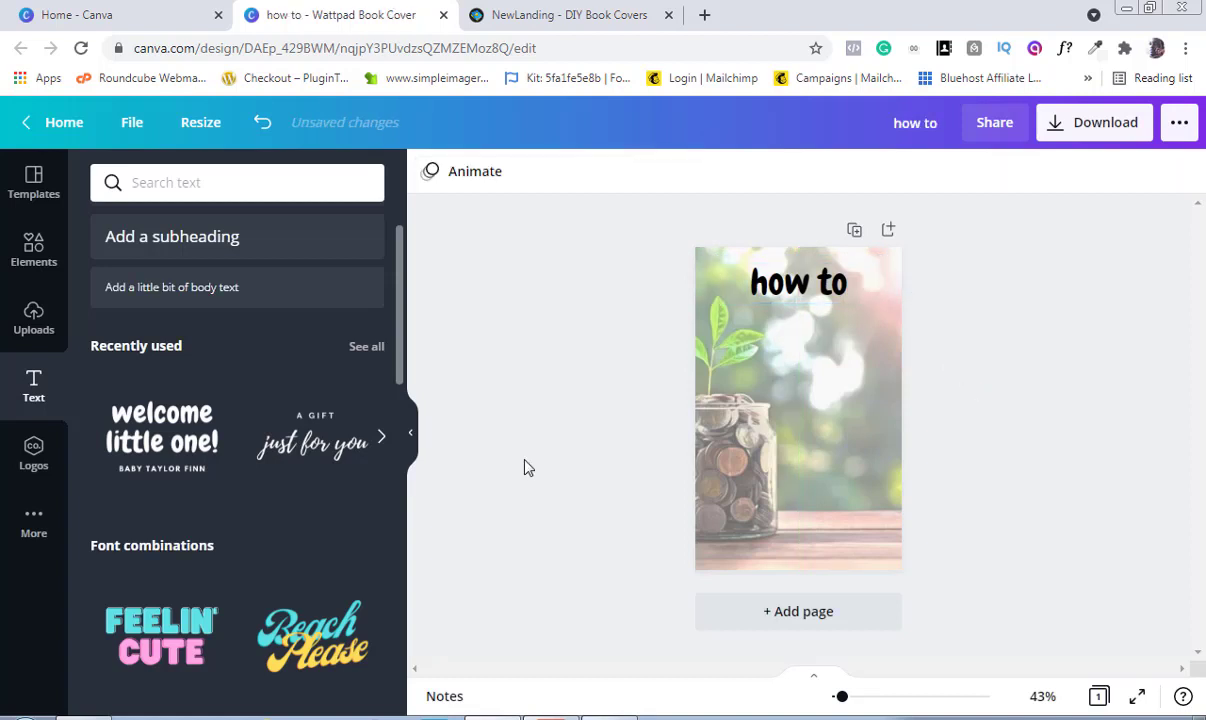
click(165, 435)
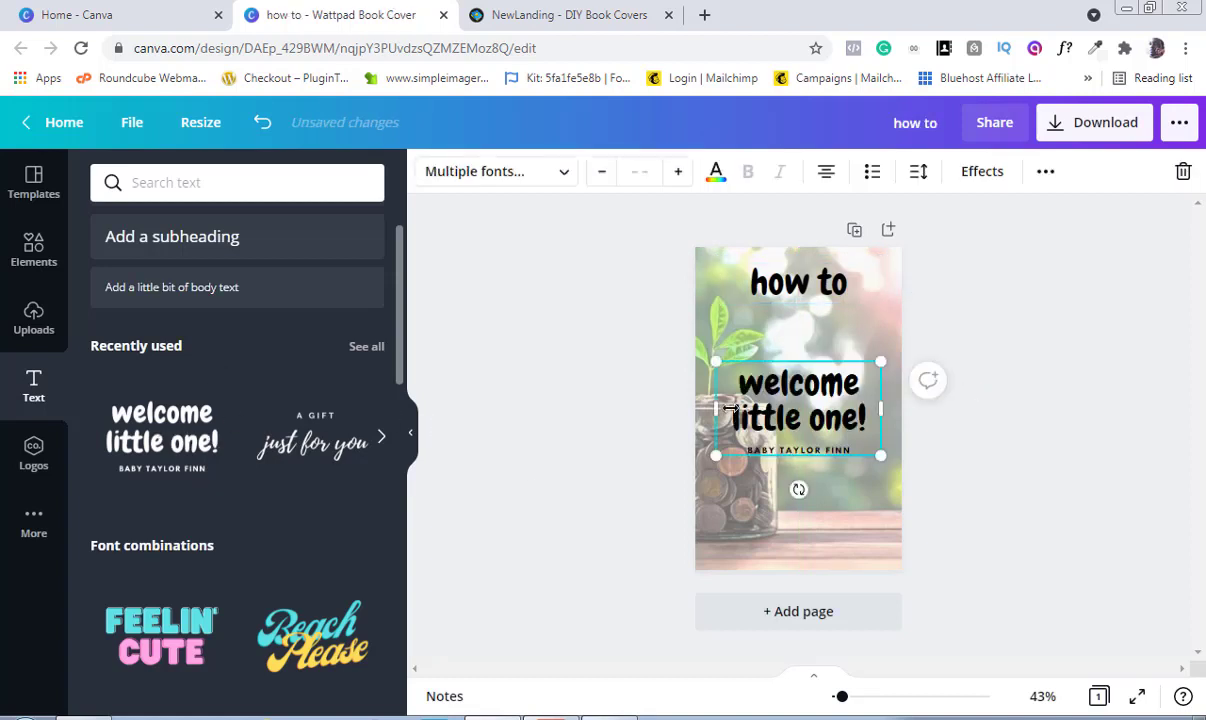
click(922, 495)
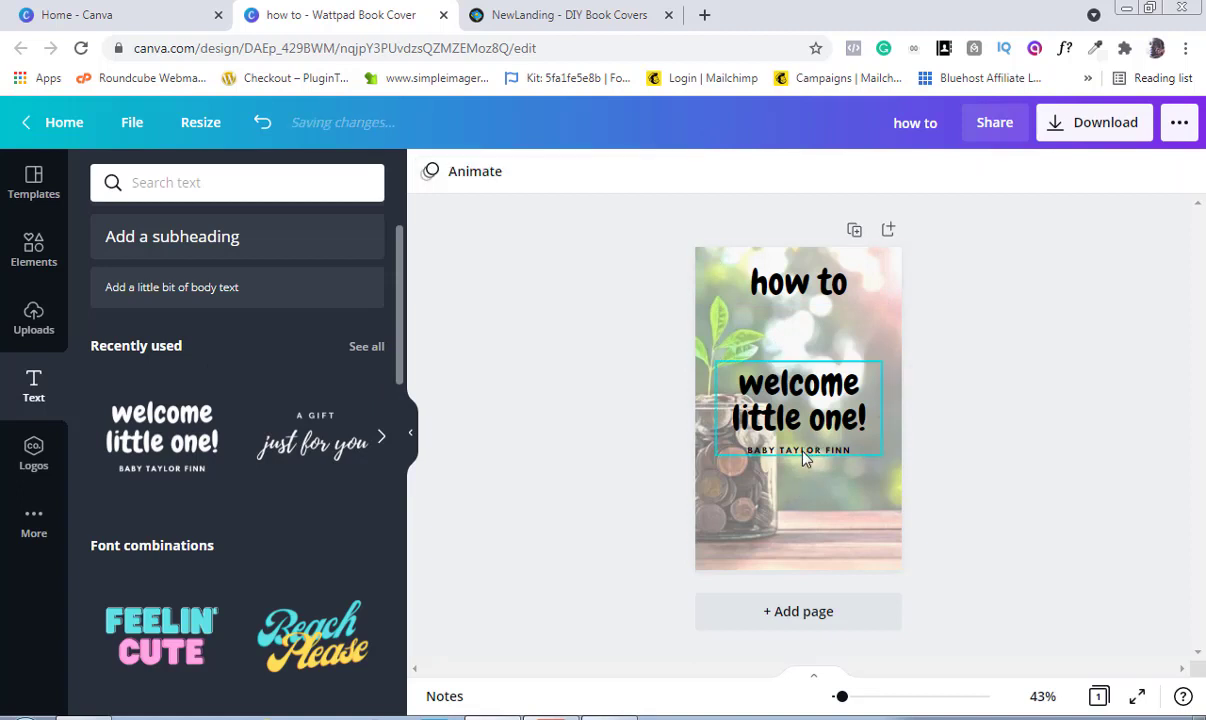
click(804, 451)
key(Delete)
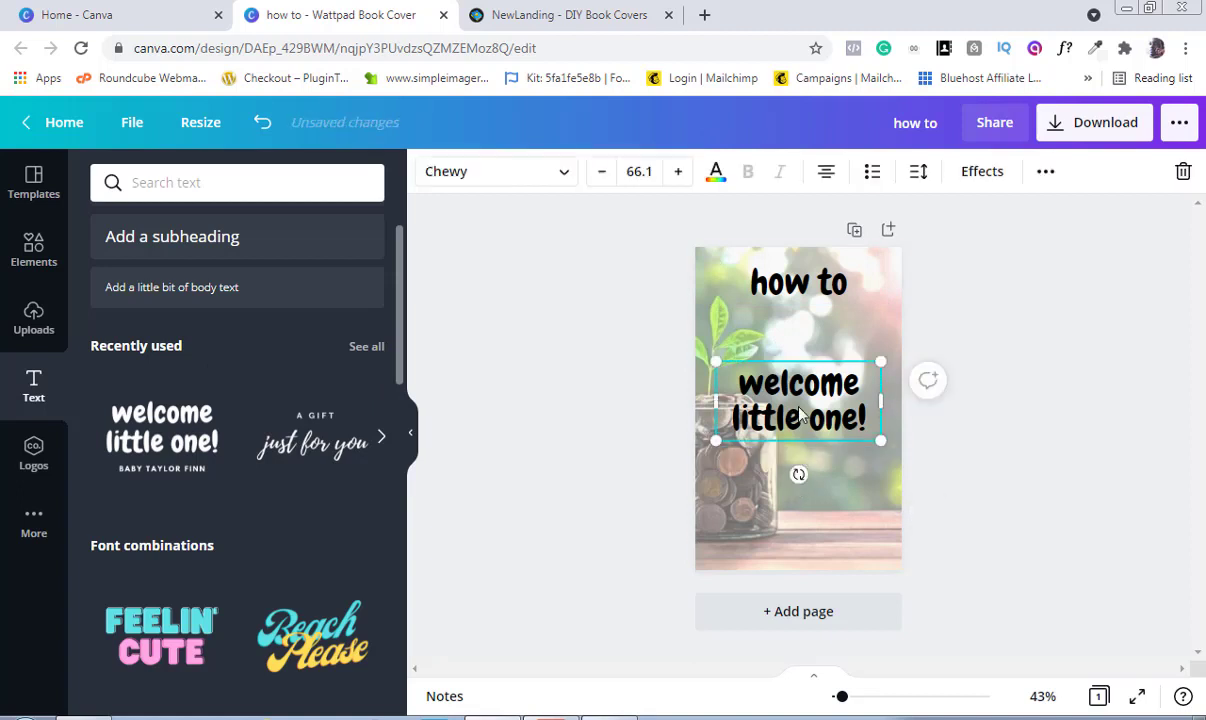
Replace the new heading's text with "start your online business in 72 hours".
drag(740, 383, 800, 415)
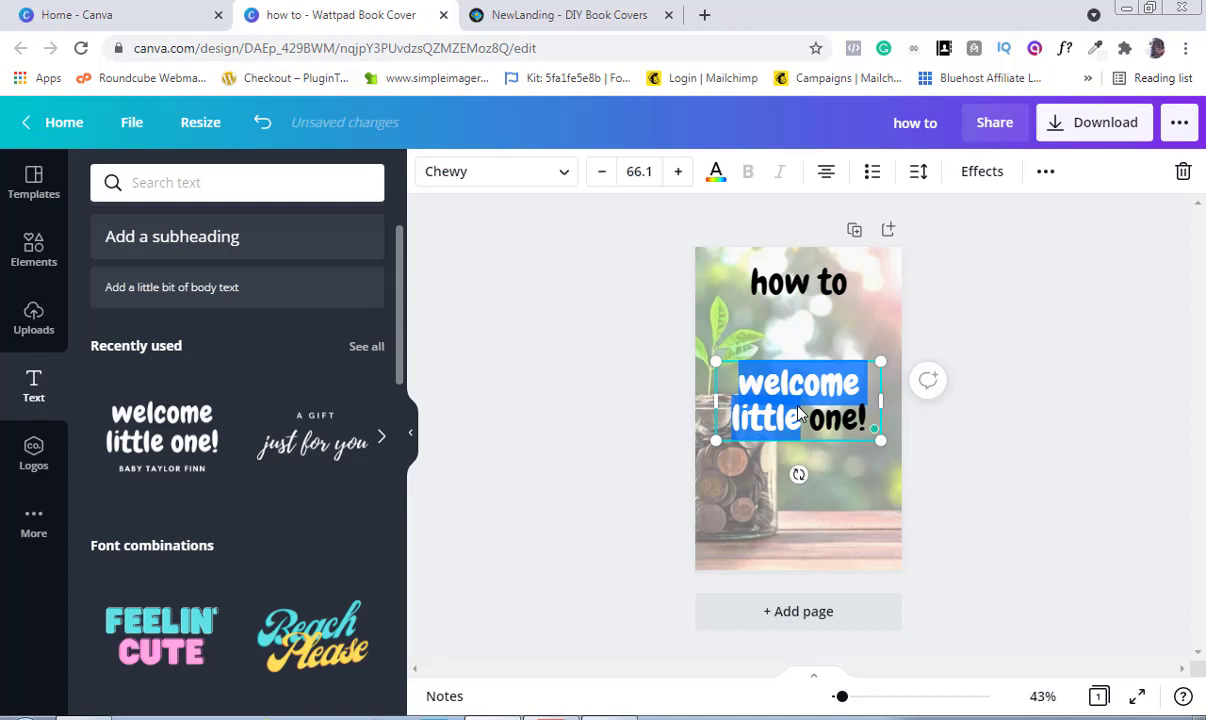
click(799, 407)
key(ctrl+a)
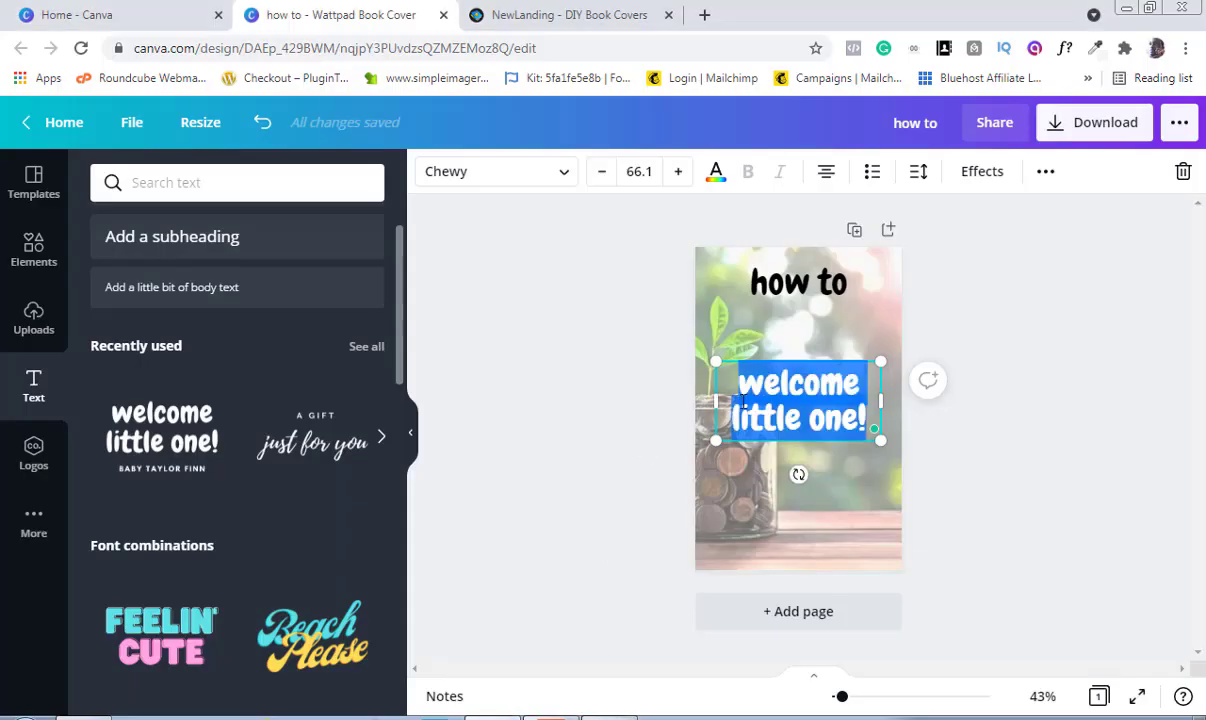
text(start)
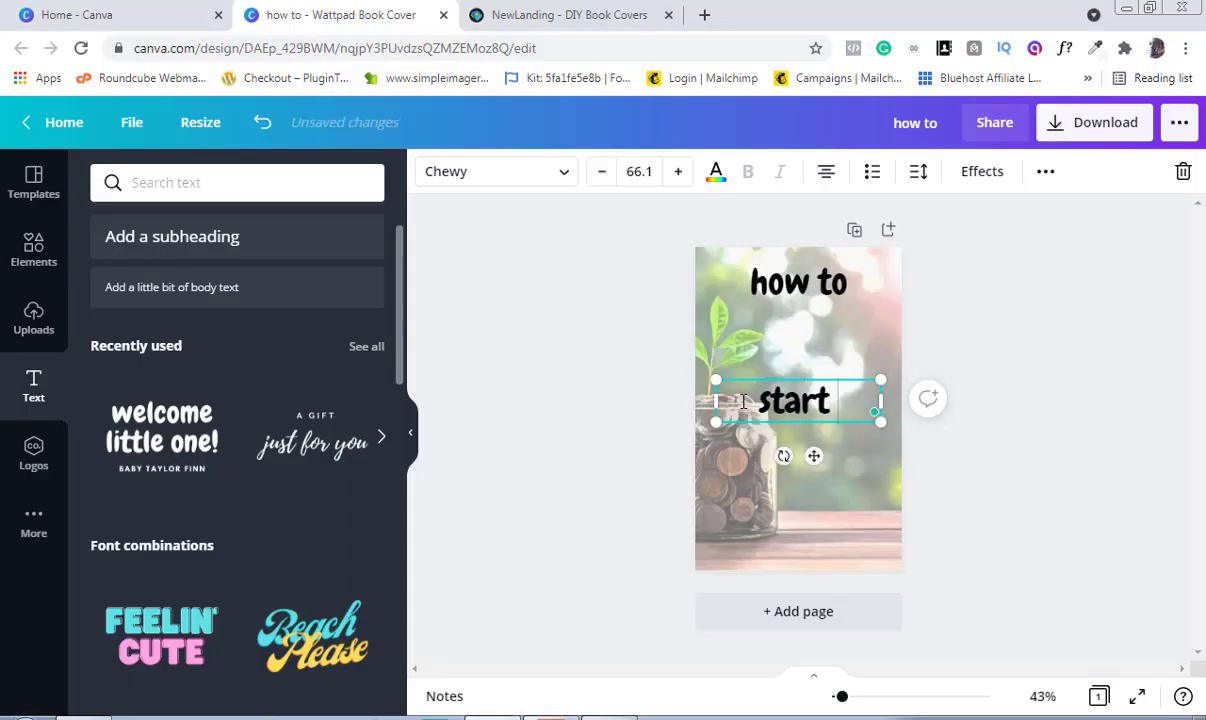
text( your o)
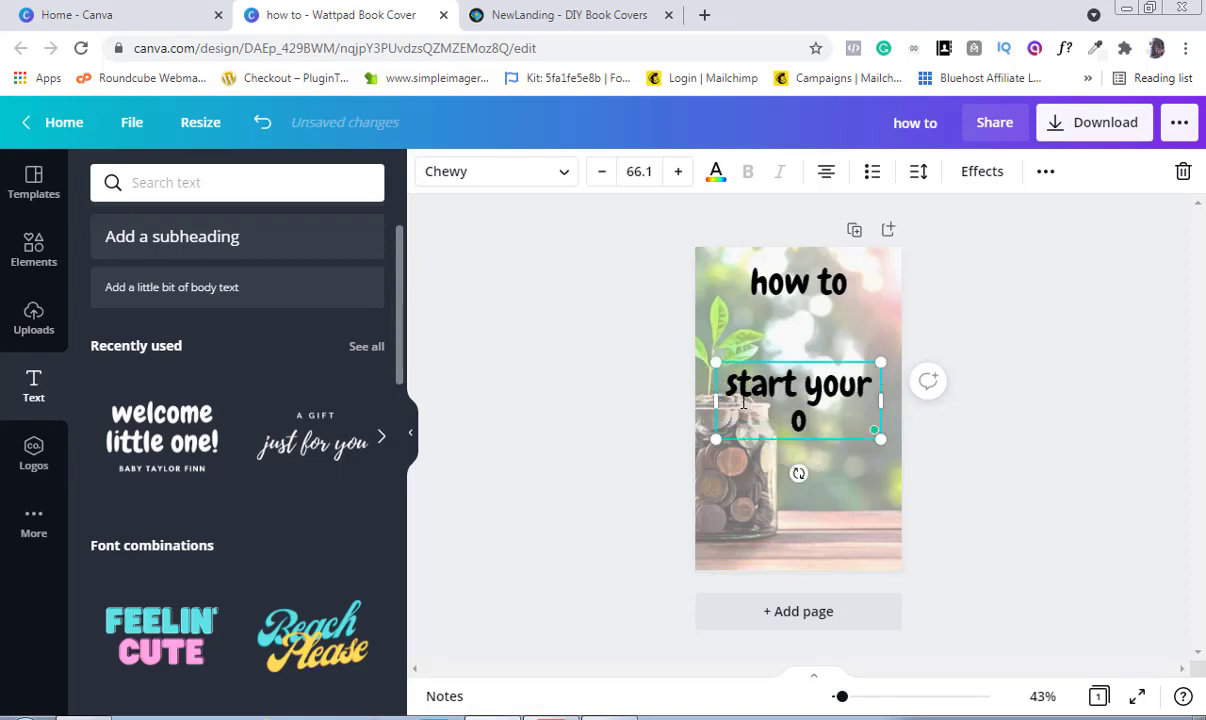
text(nline bu)
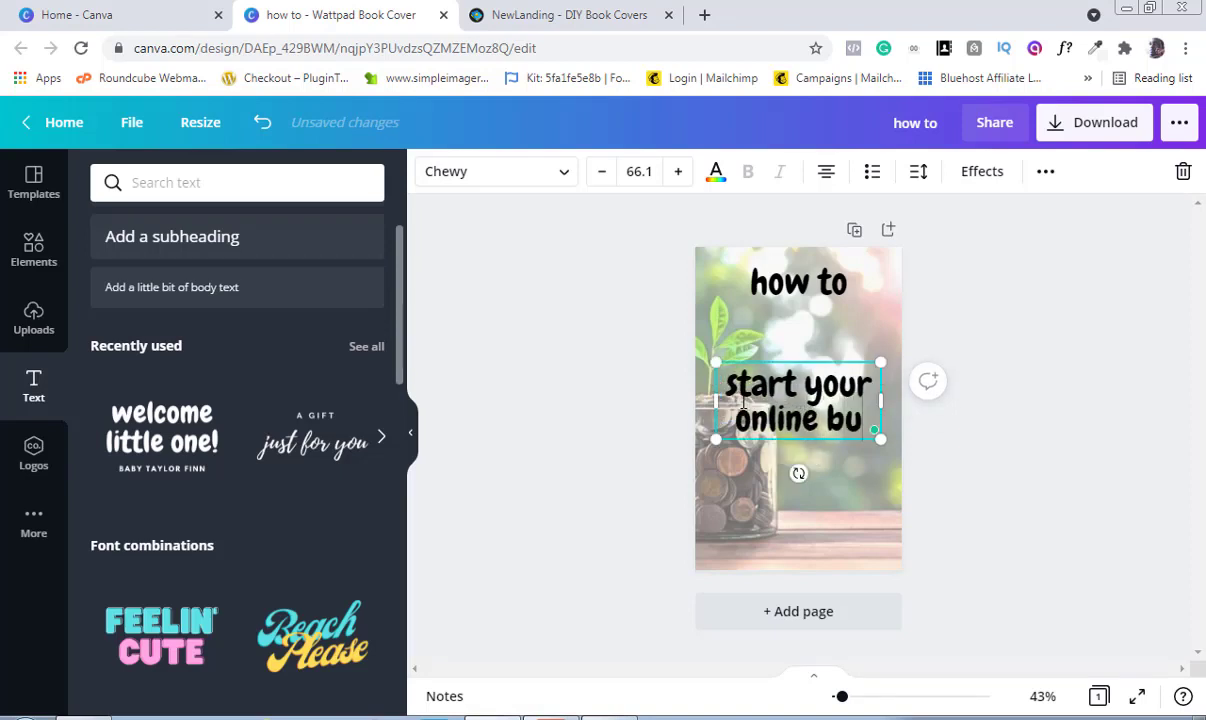
text(isiness )
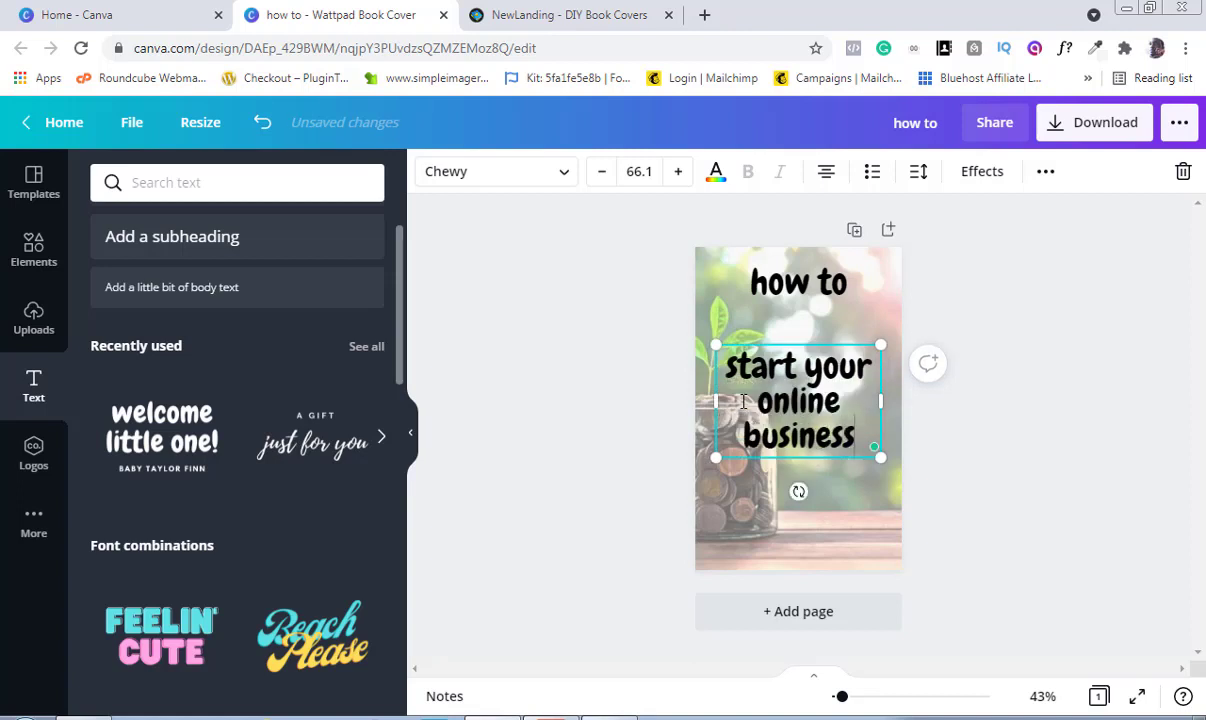
text(in 7)
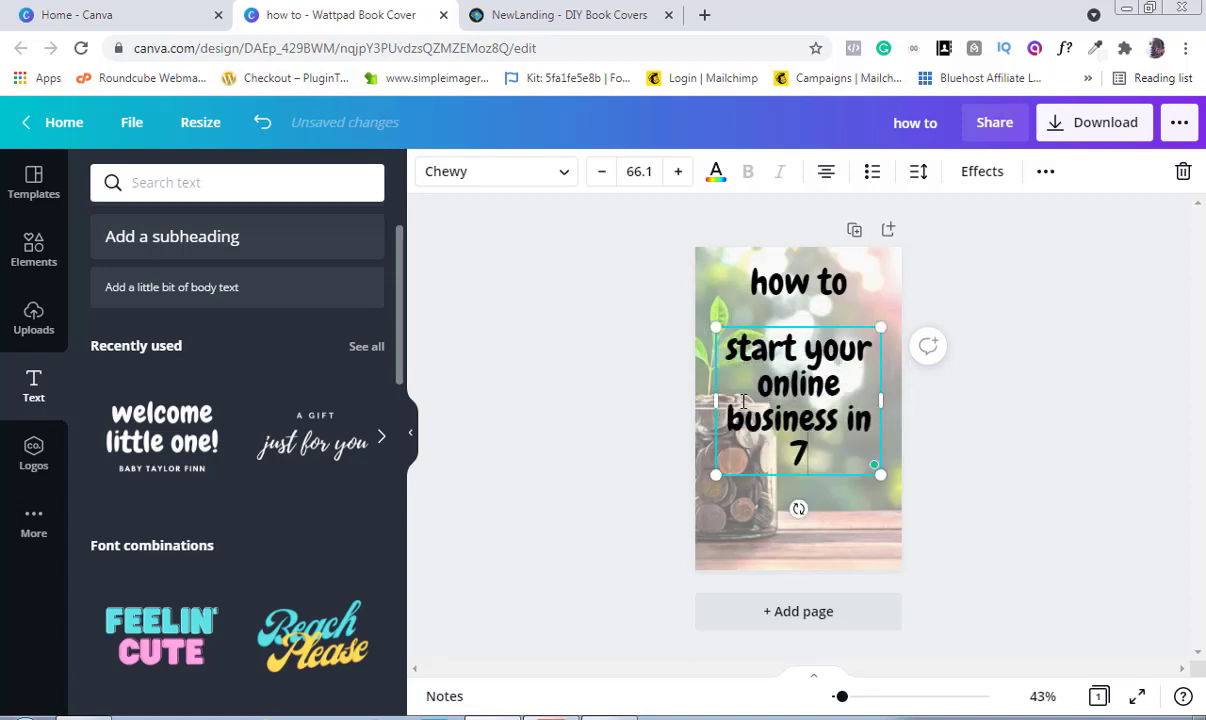
text(2 hours)
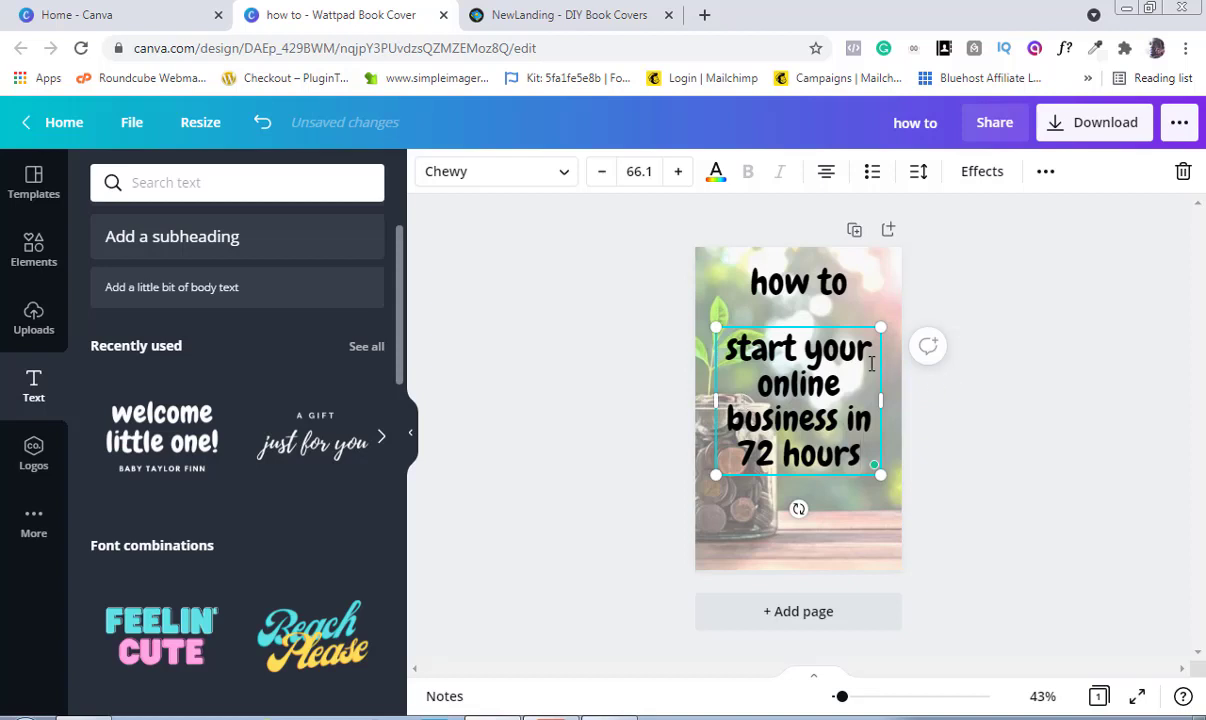
Move the "start your online business in 72 hours" title down slightly, keeping it centred horizontally.
click(1026, 452)
click(801, 414)
drag(801, 414, 801, 410)
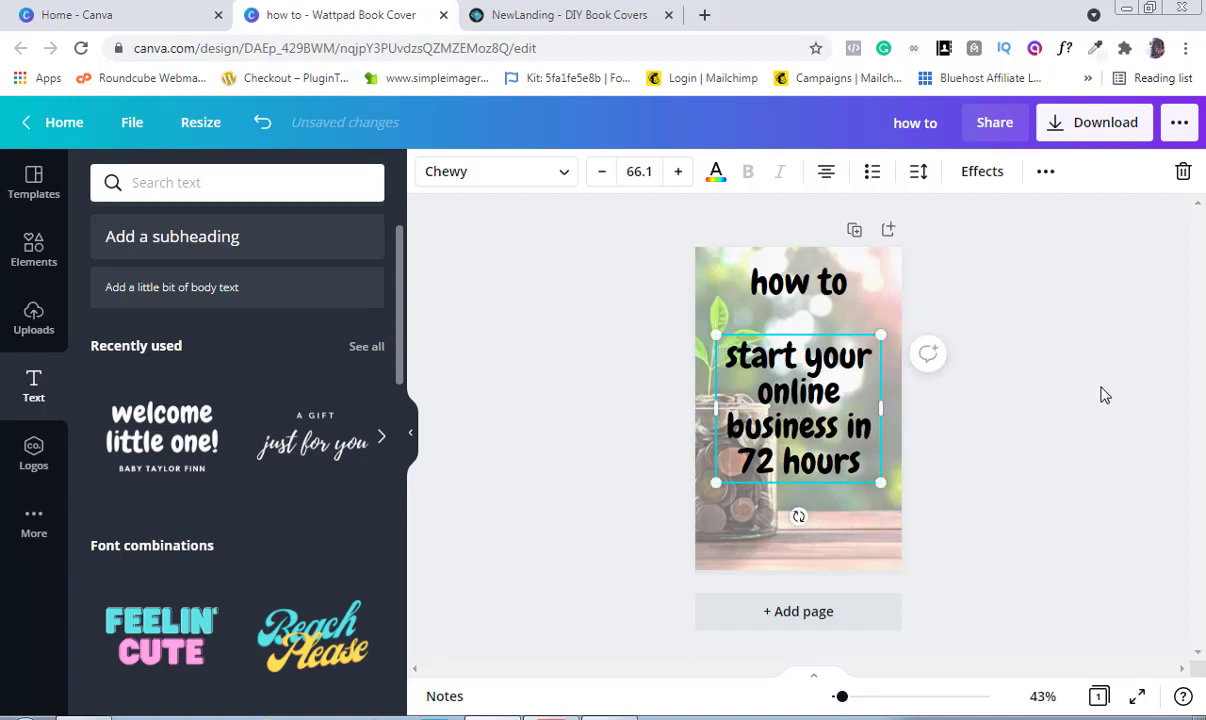
click(1102, 388)
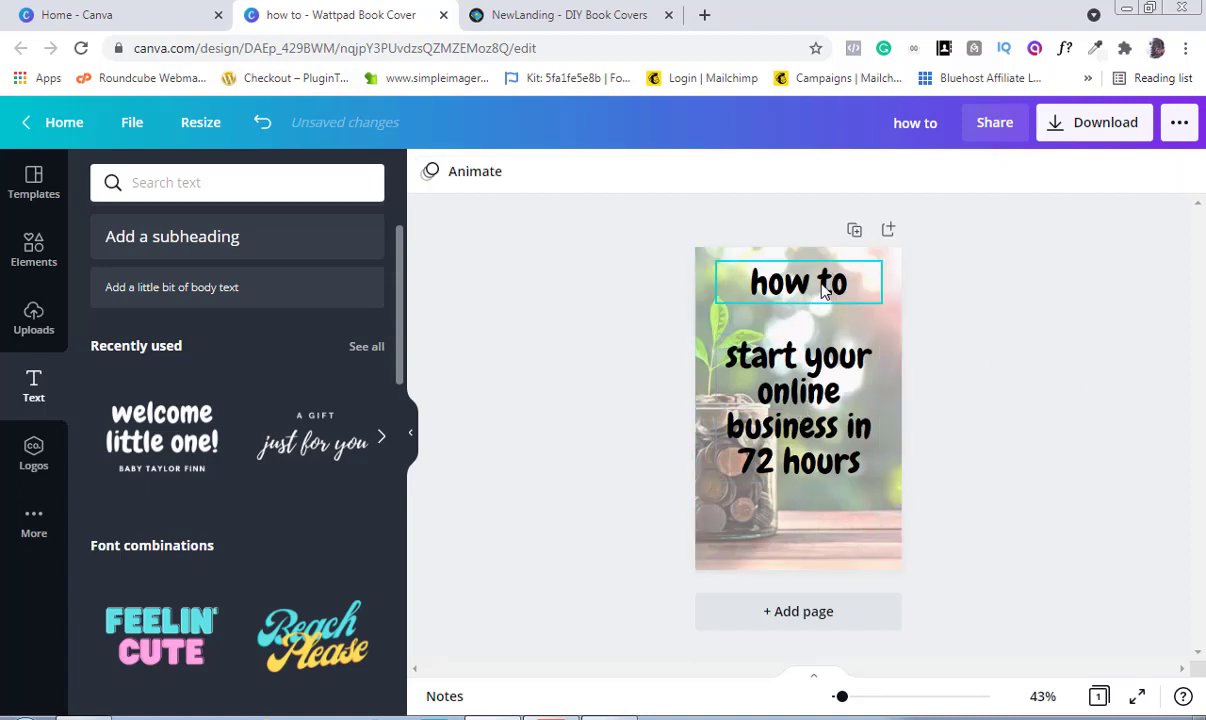
Shrink the "how to" heading slightly and recentre it horizontally near the top of the cover.
click(823, 289)
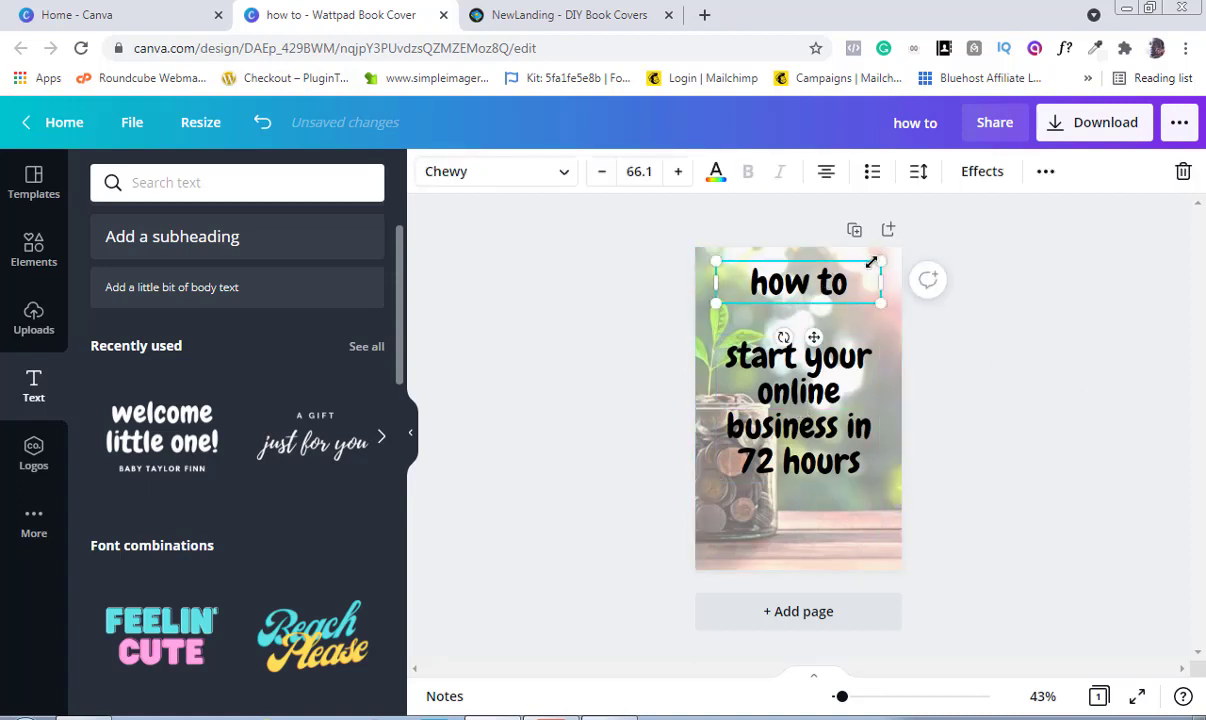
drag(871, 262, 845, 279)
drag(795, 337, 814, 328)
click(1008, 376)
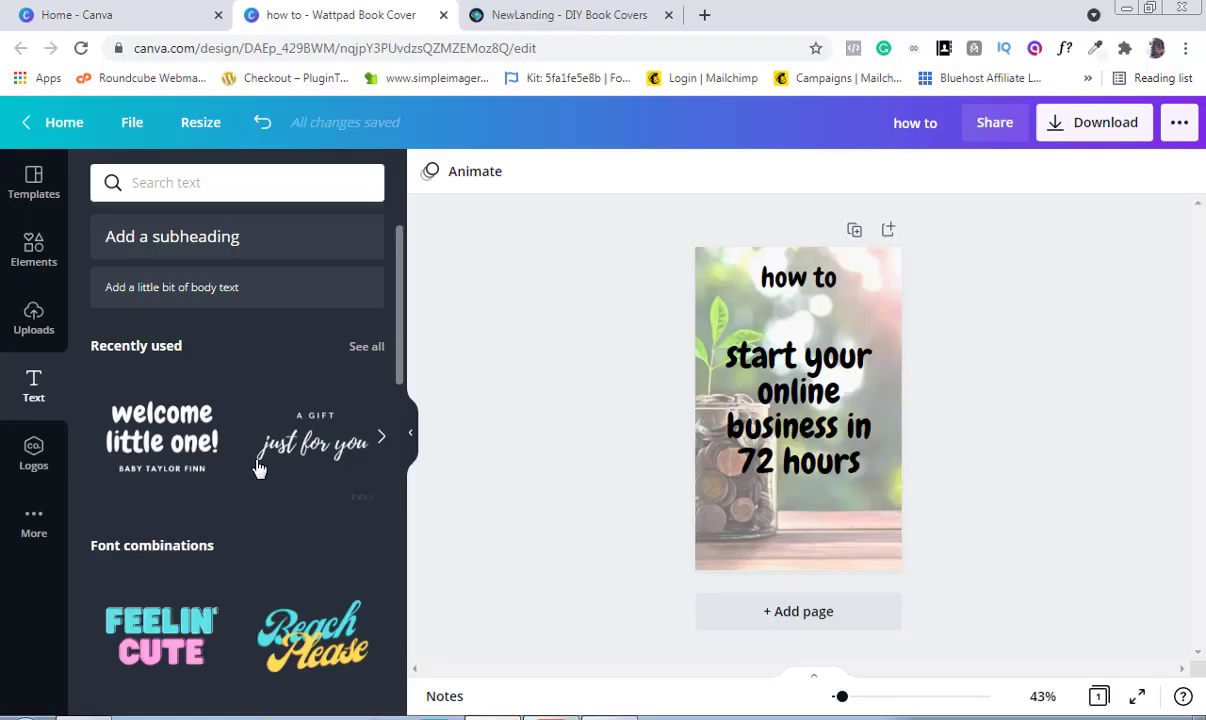
Add a third "welcome little one!" text combination without its small name line and place it below the main title.
click(185, 425)
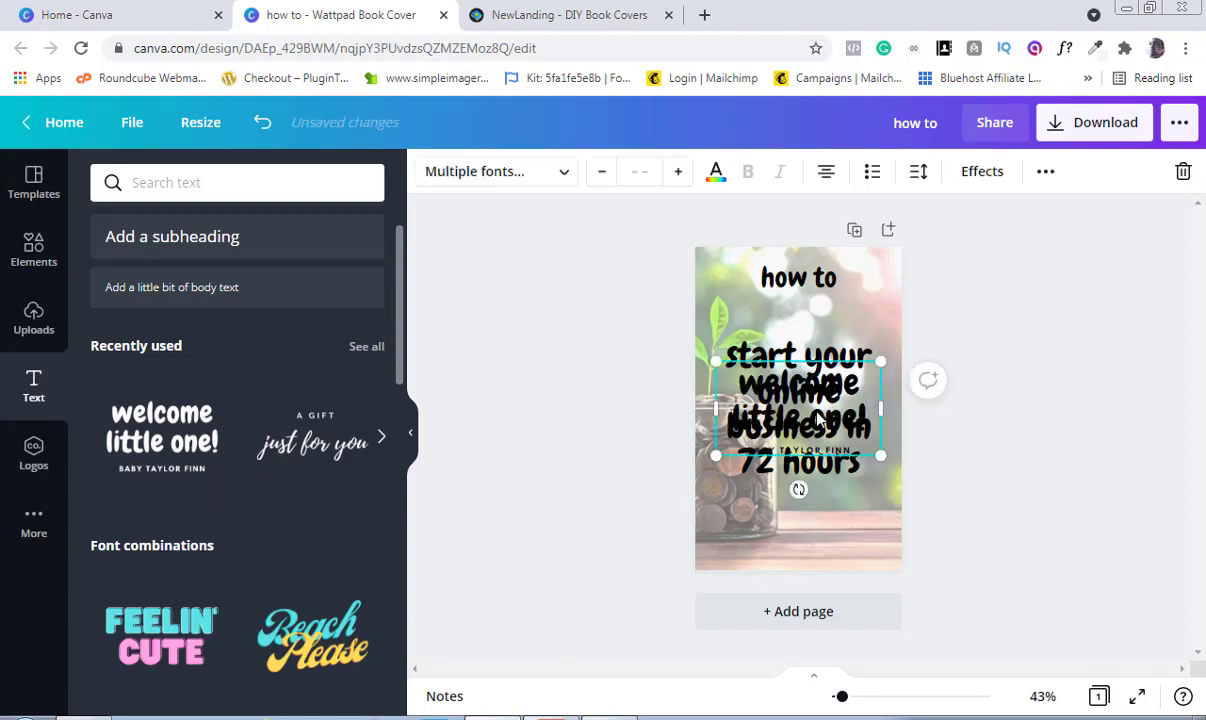
drag(817, 420, 814, 494)
click(813, 503)
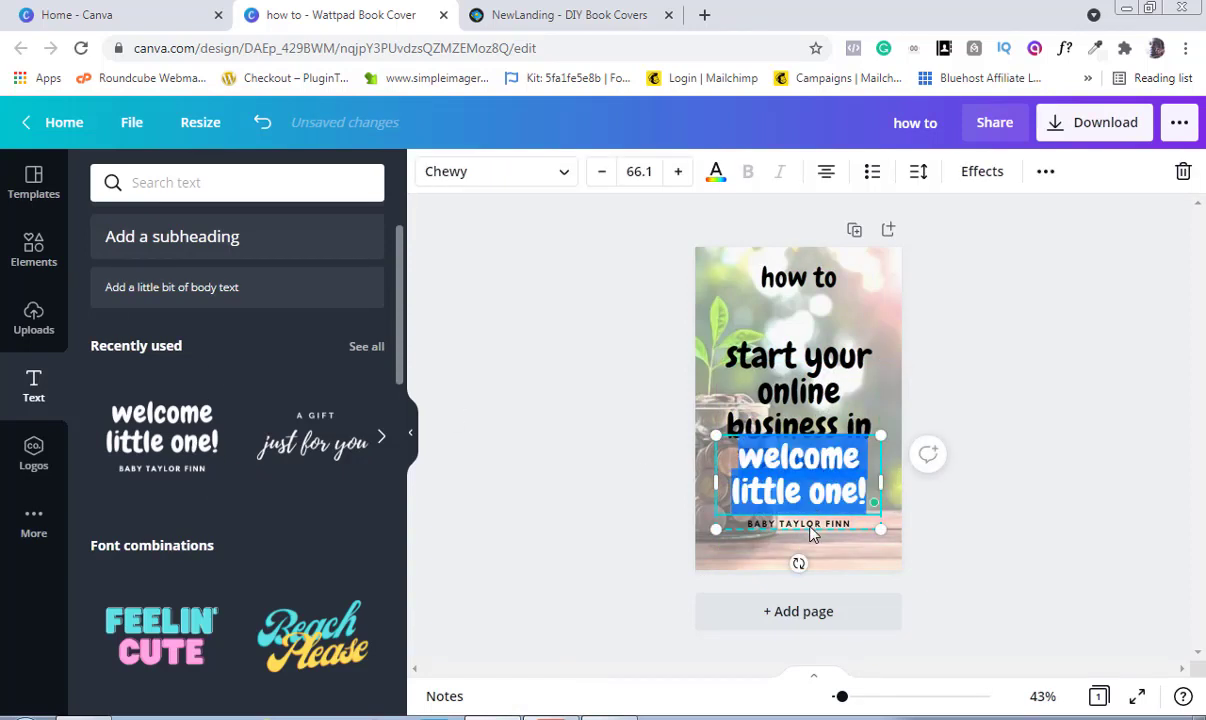
click(813, 533)
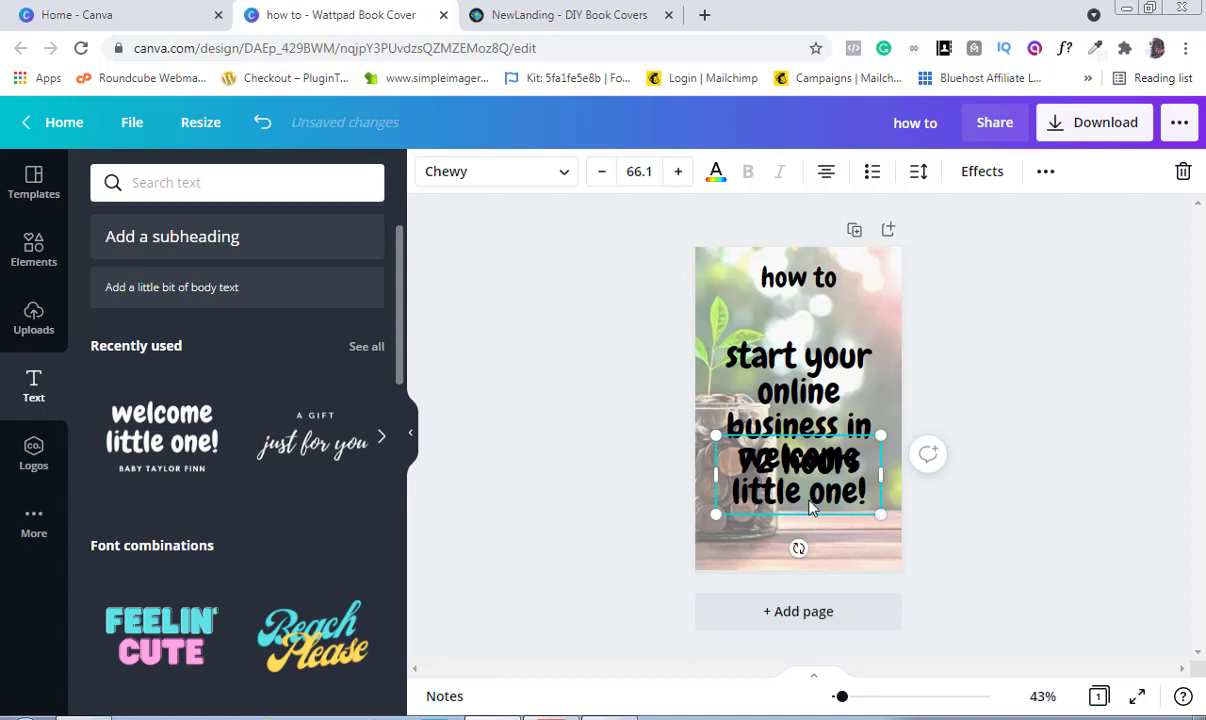
drag(797, 484, 797, 540)
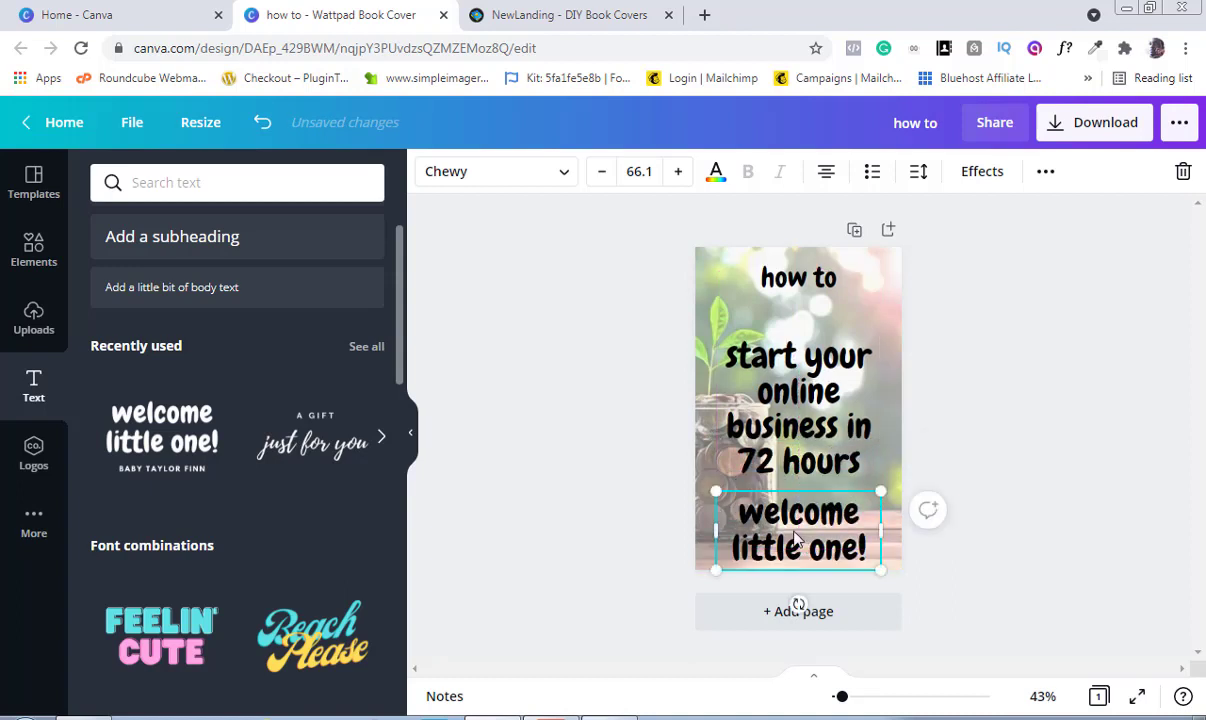
Replace the lower heading's text with "even if you currently don't know what to sell".
drag(738, 505, 797, 540)
key(ctrl+a)
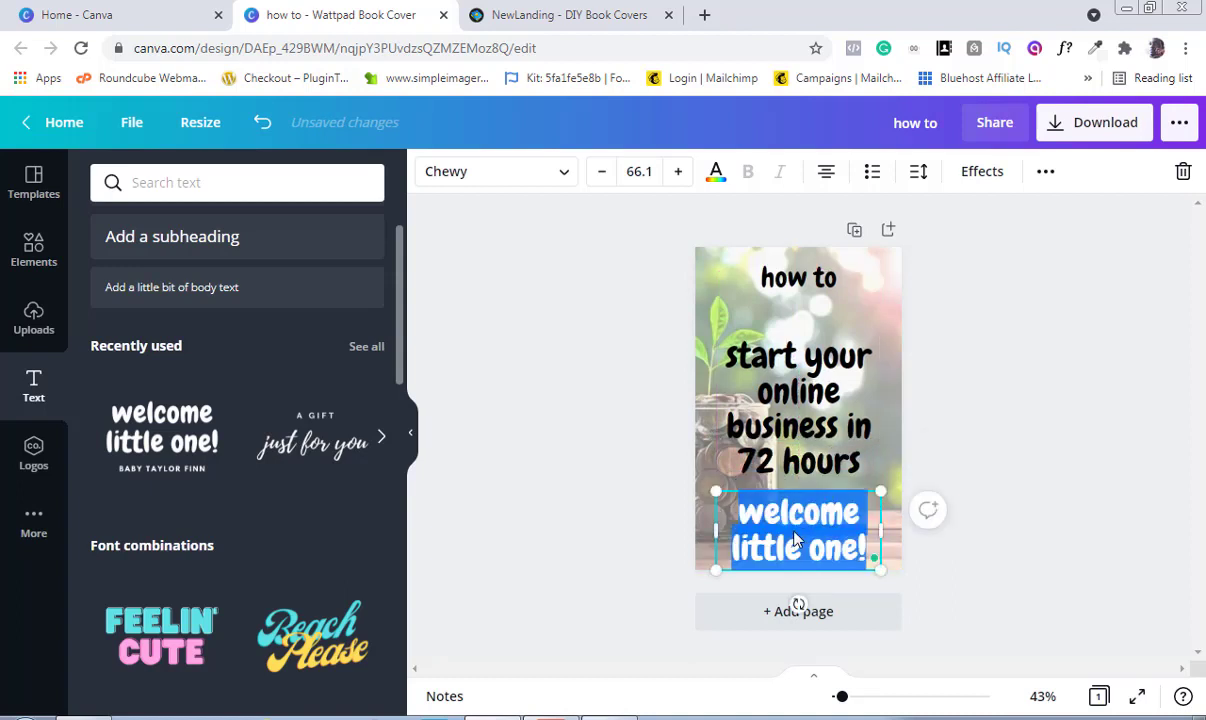
text(even)
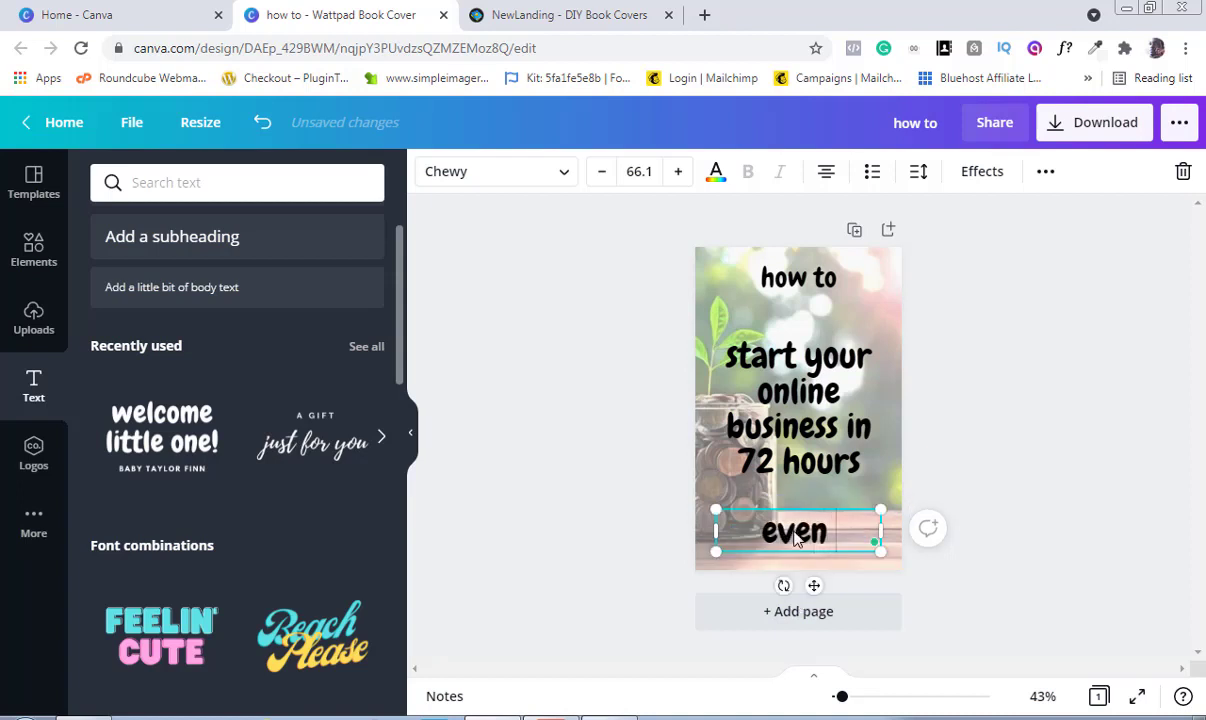
text( if you)
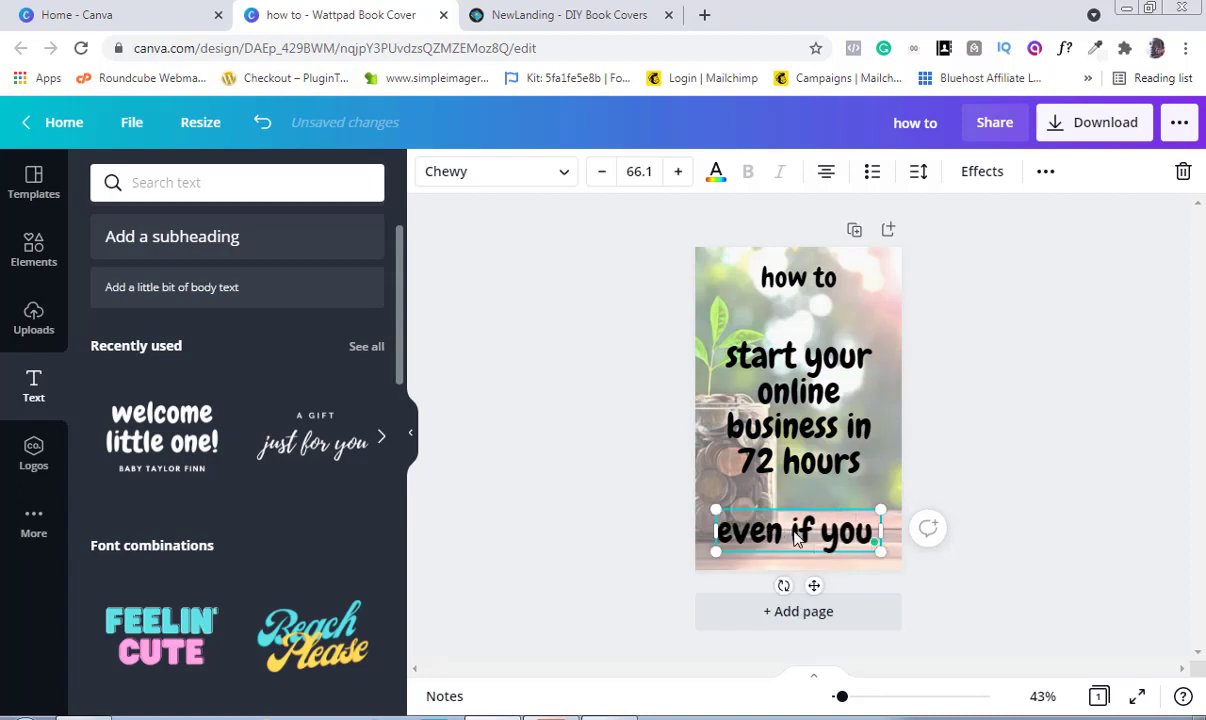
text( current)
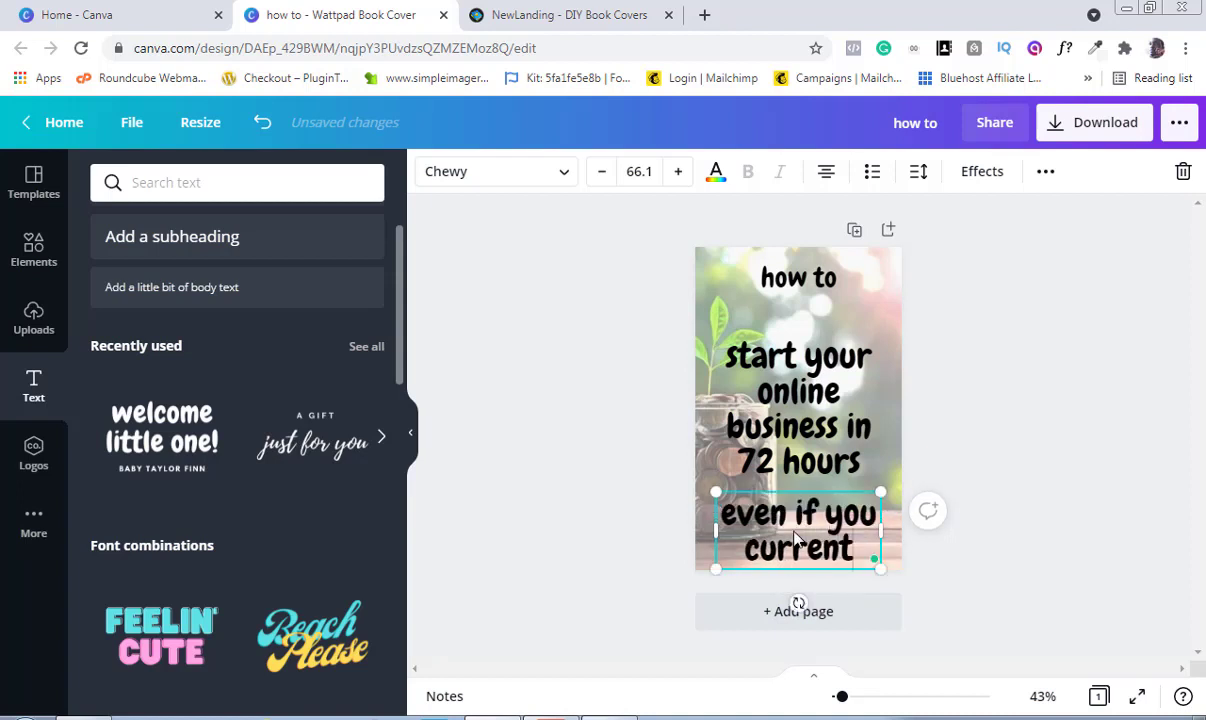
text(ly don)
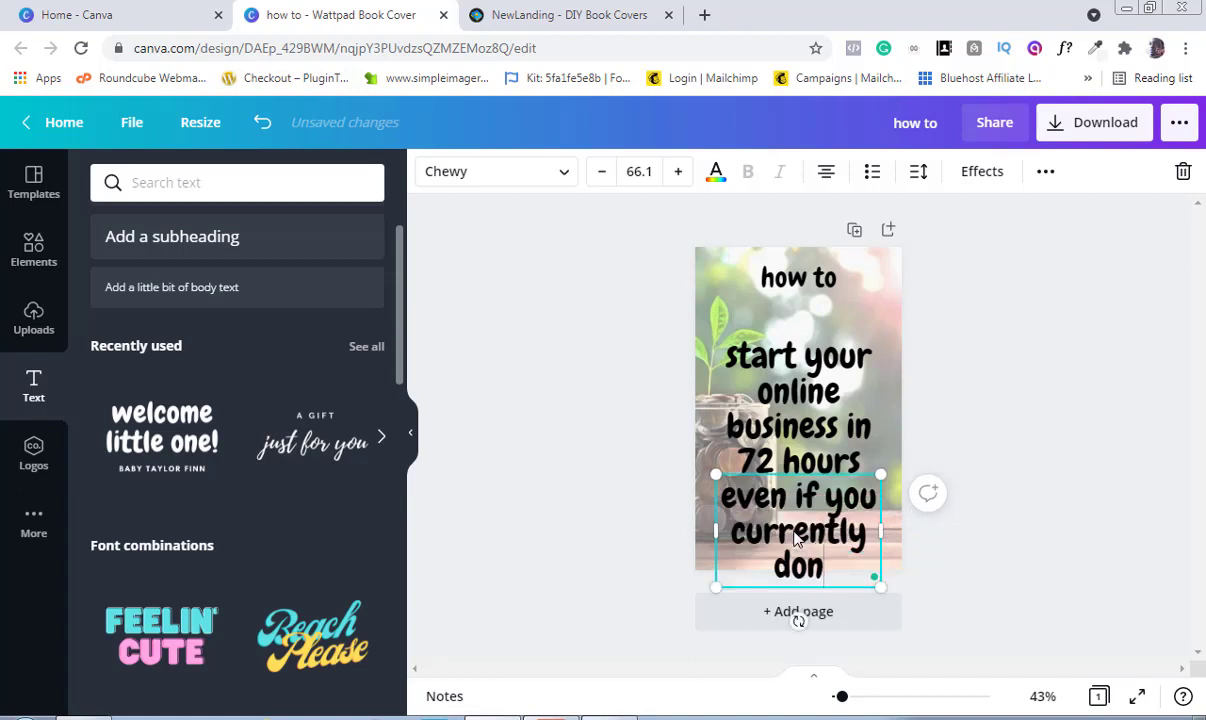
text('t know wj)
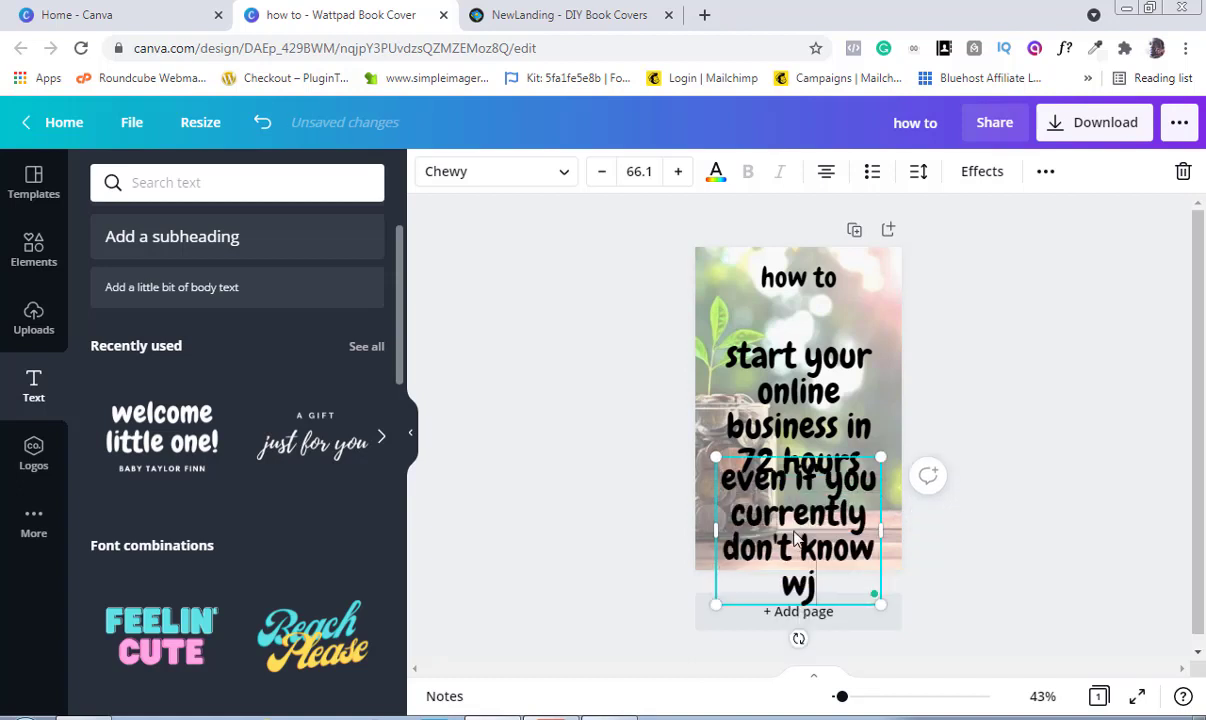
key(BackSpace)
text(hat t)
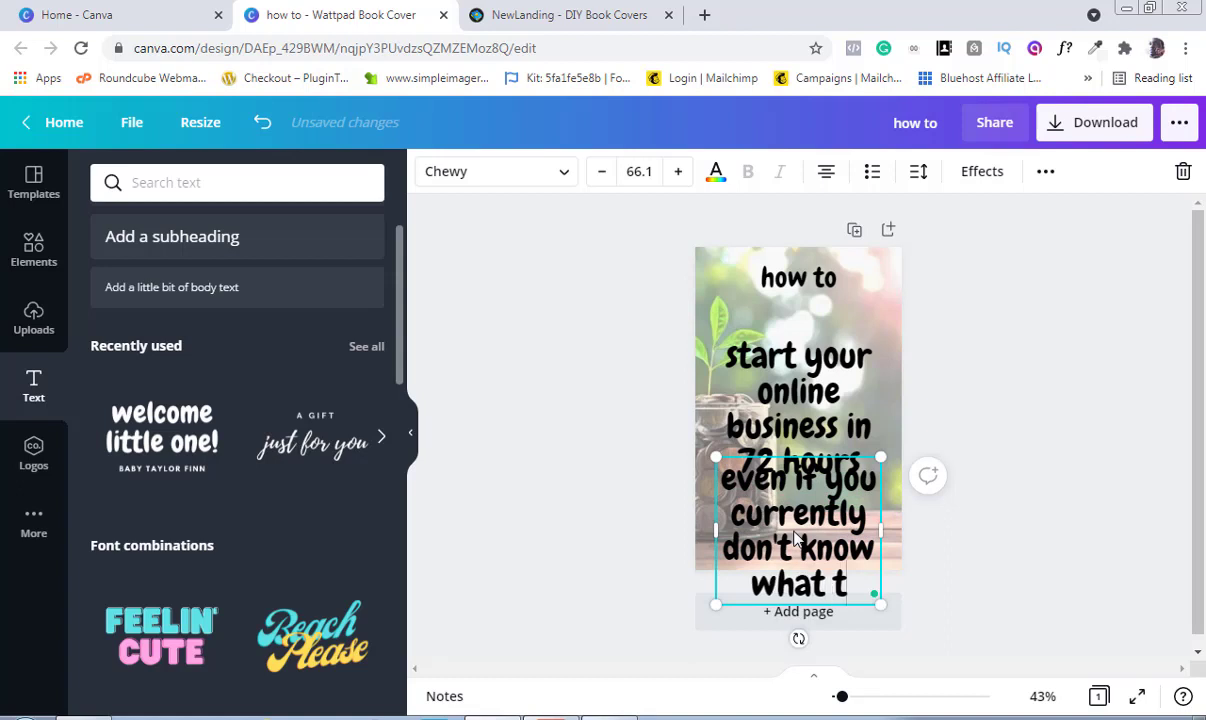
text(o sell)
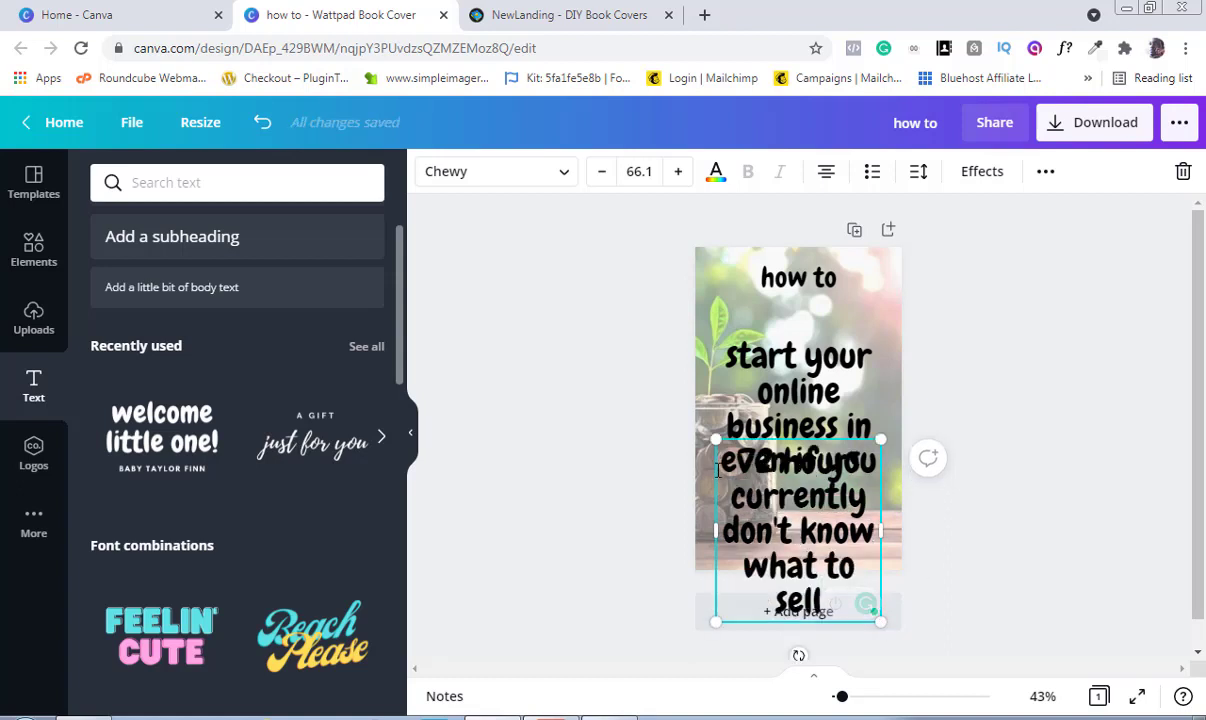
Scale the subtitle down to font size 33, widen its text box and centre it near the bottom of the cover.
drag(715, 440, 707, 541)
click(837, 510)
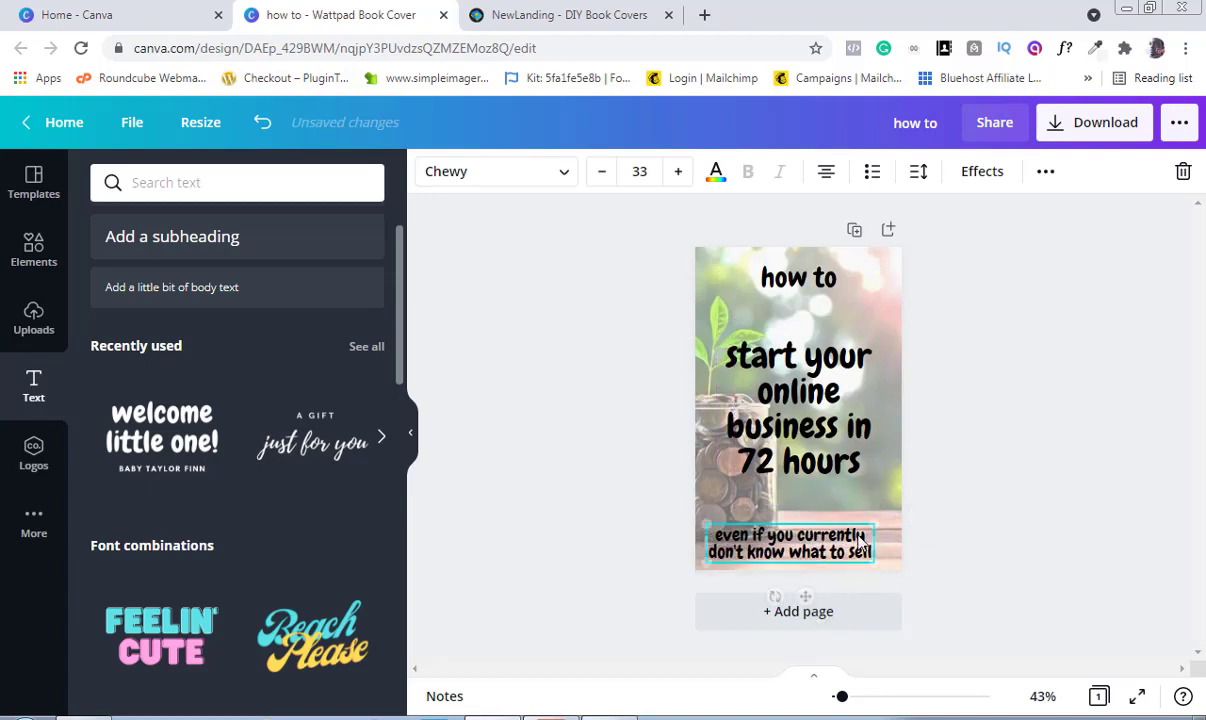
drag(873, 541, 909, 545)
drag(789, 588, 813, 584)
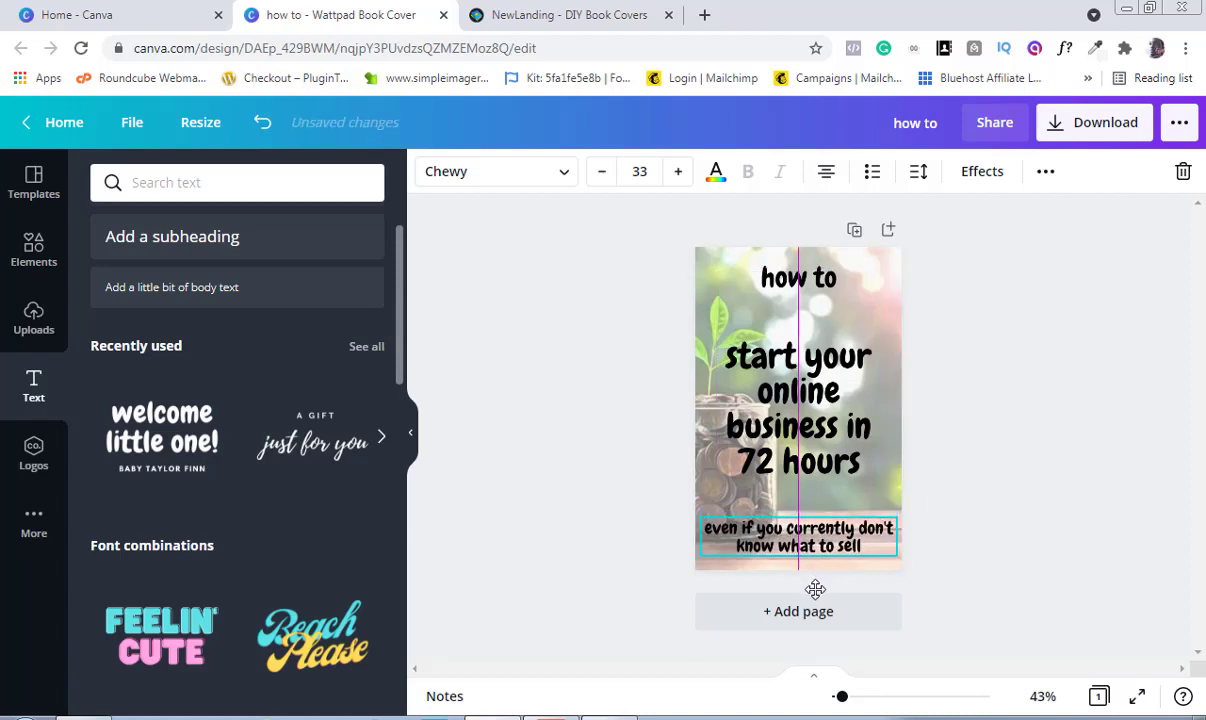
Switch to Windows Photo Viewer to compare the finished book mockup with the cover, and return to the Canva design.
click(665, 712)
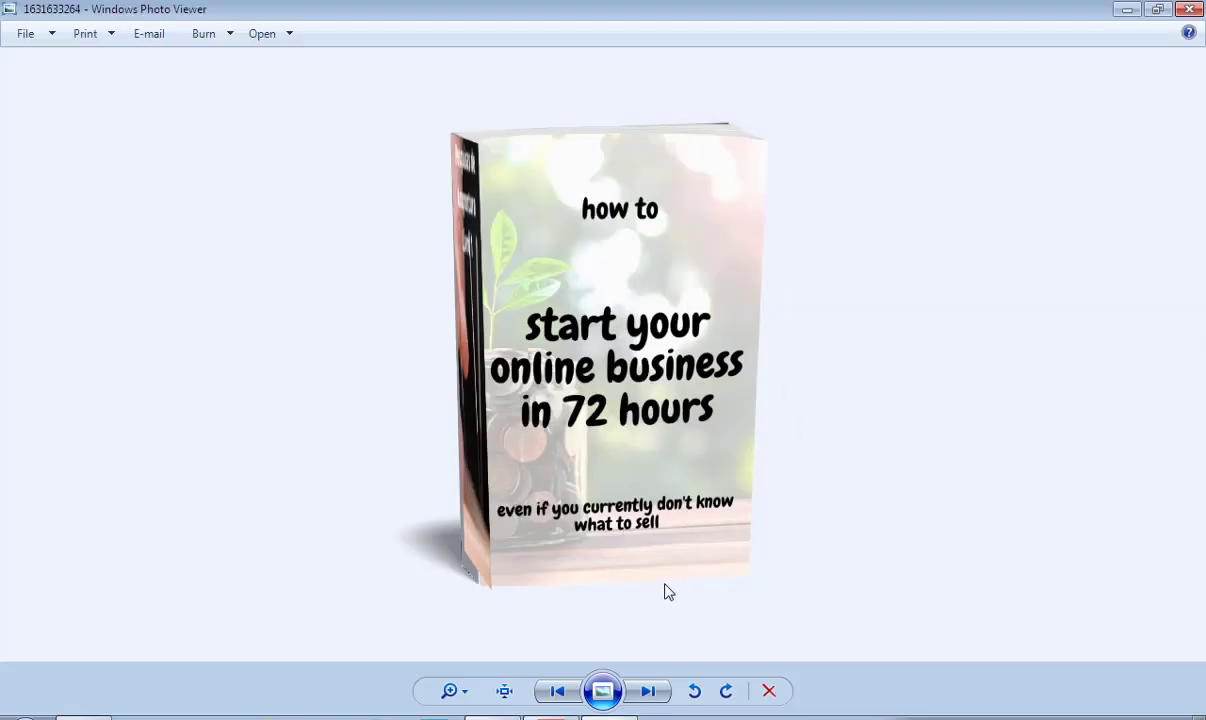
key(alt+Tab)
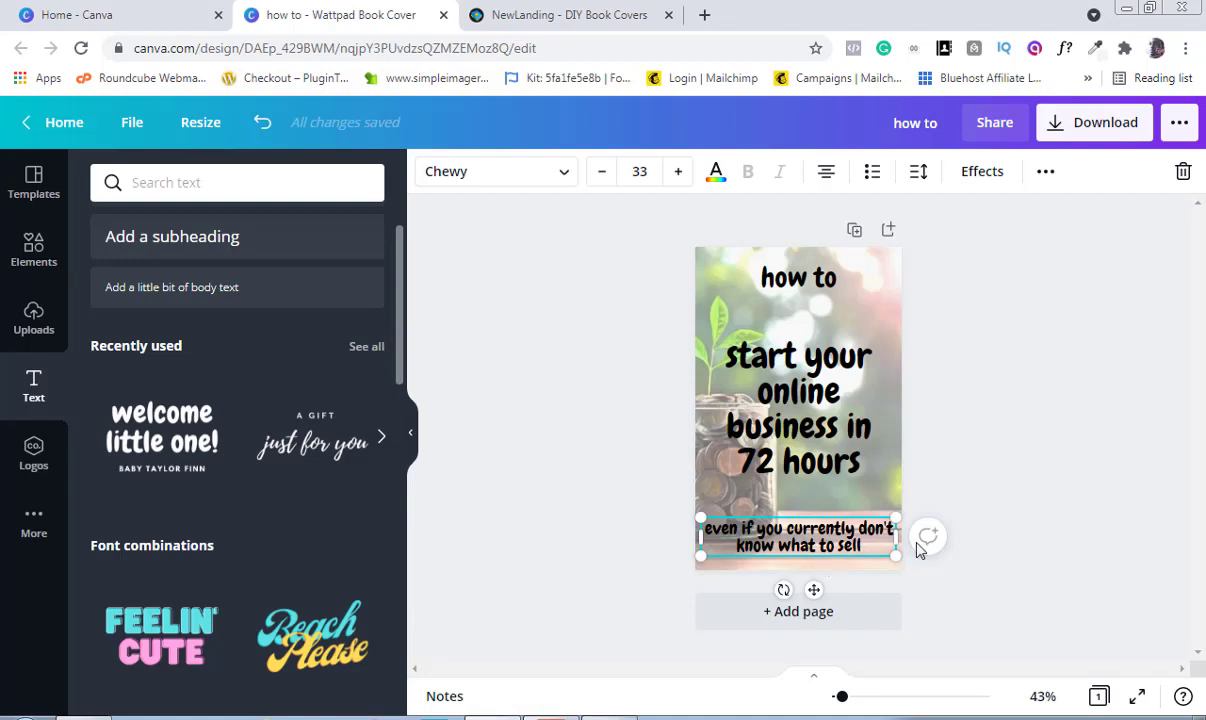
click(1080, 412)
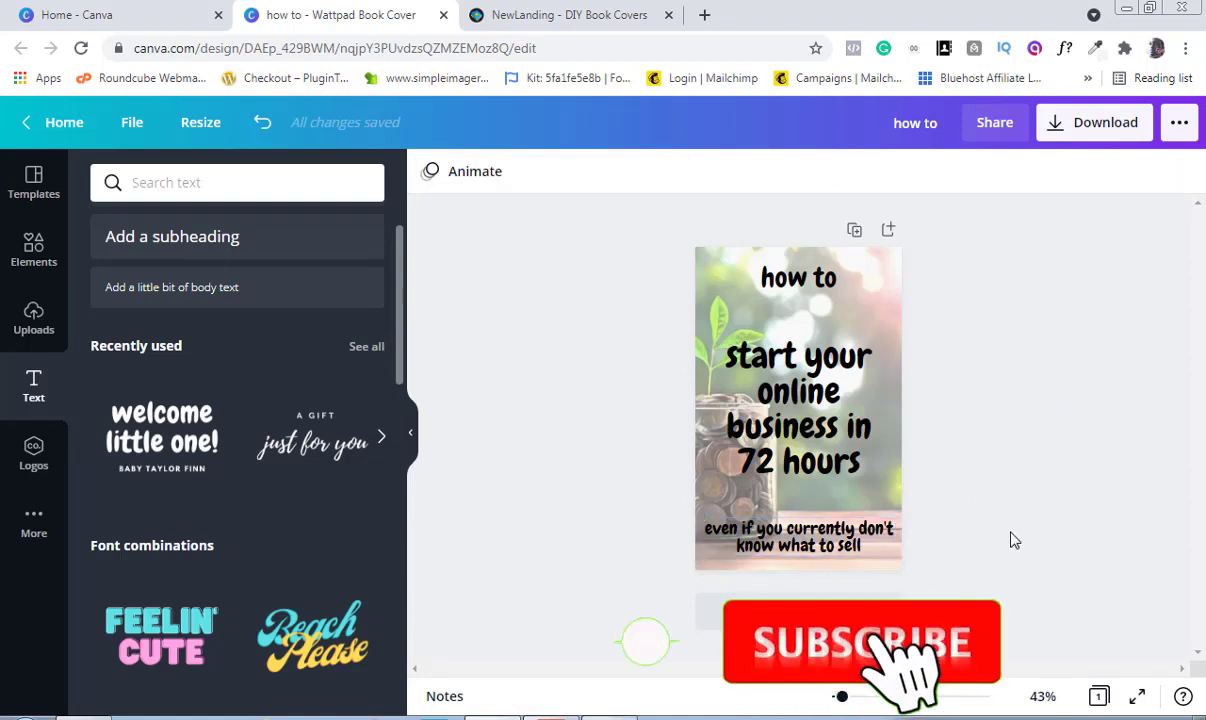
mouse_move(812, 538)
mouse_down()
mouse_move(822, 535)
mouse_move(802, 536)
mouse_up()
click(972, 441)
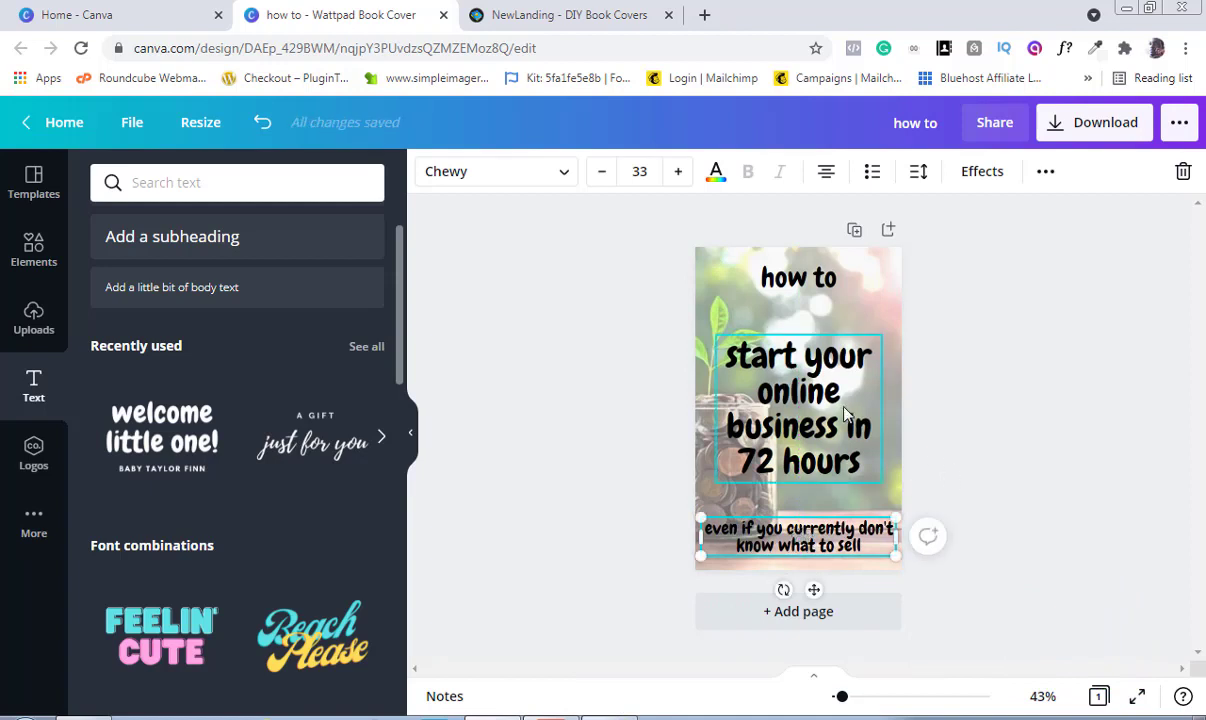
Preview the ebook cover in full screen, return to the editor and open the download options.
drag(837, 418, 800, 427)
click(1093, 413)
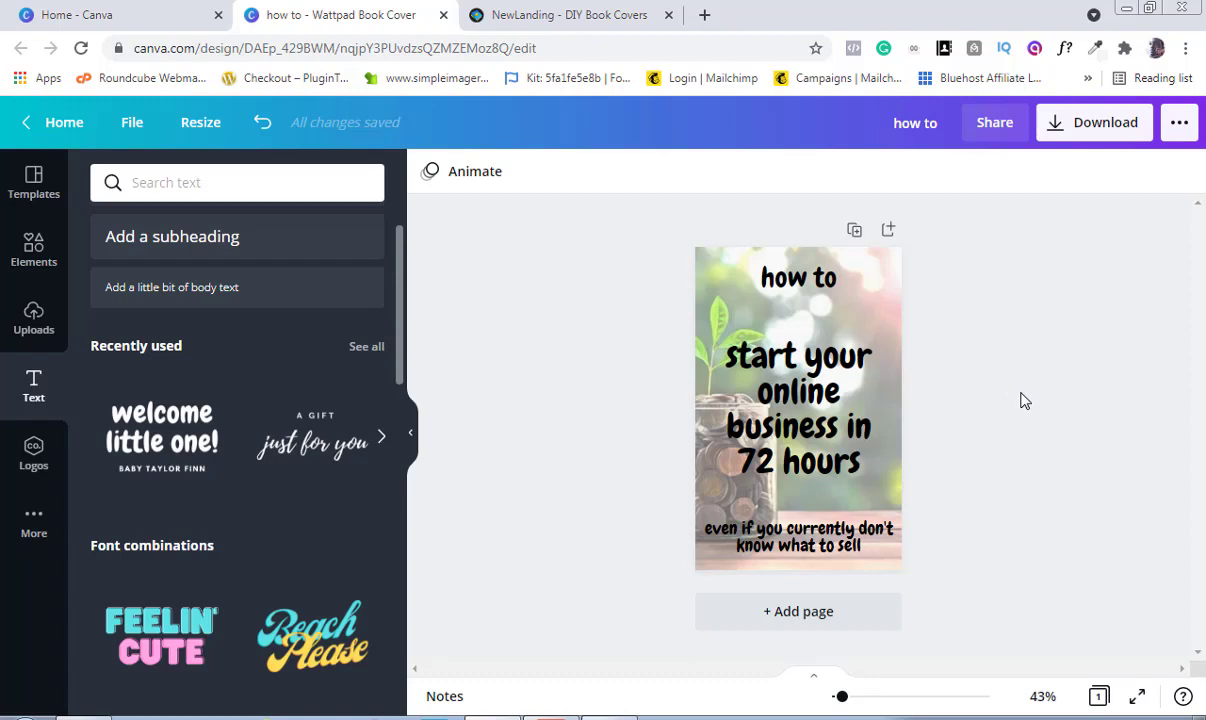
click(1137, 696)
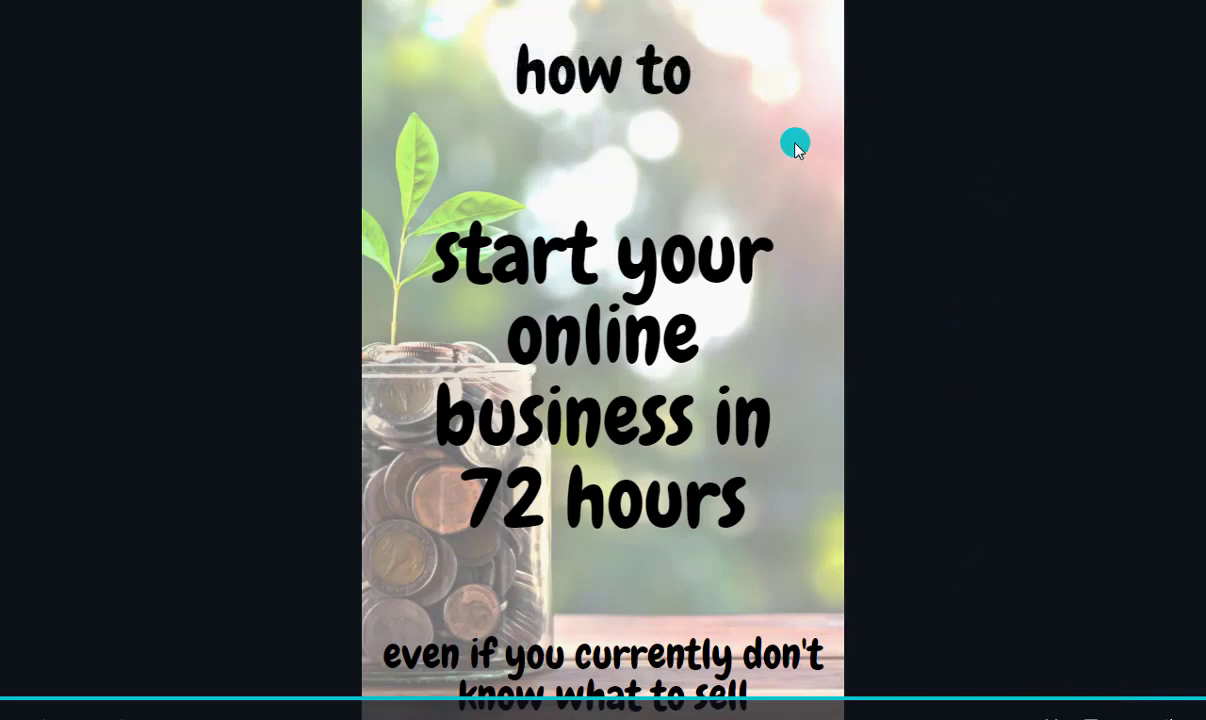
click(1103, 700)
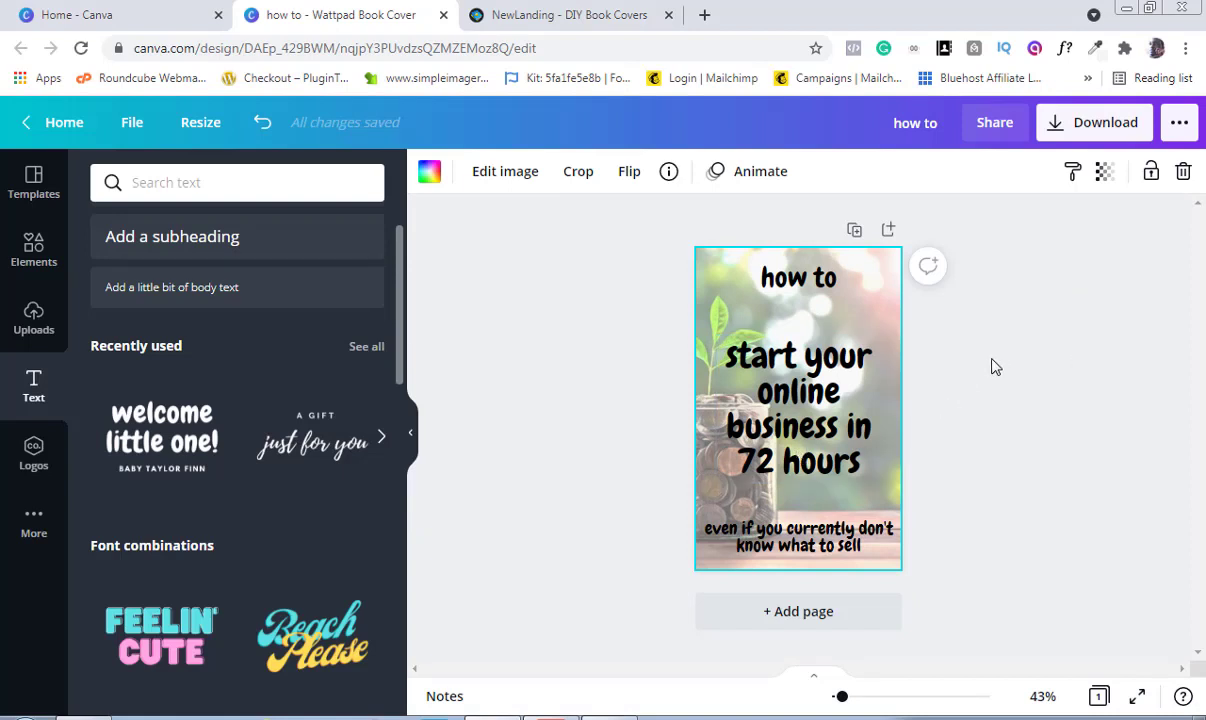
click(1098, 128)
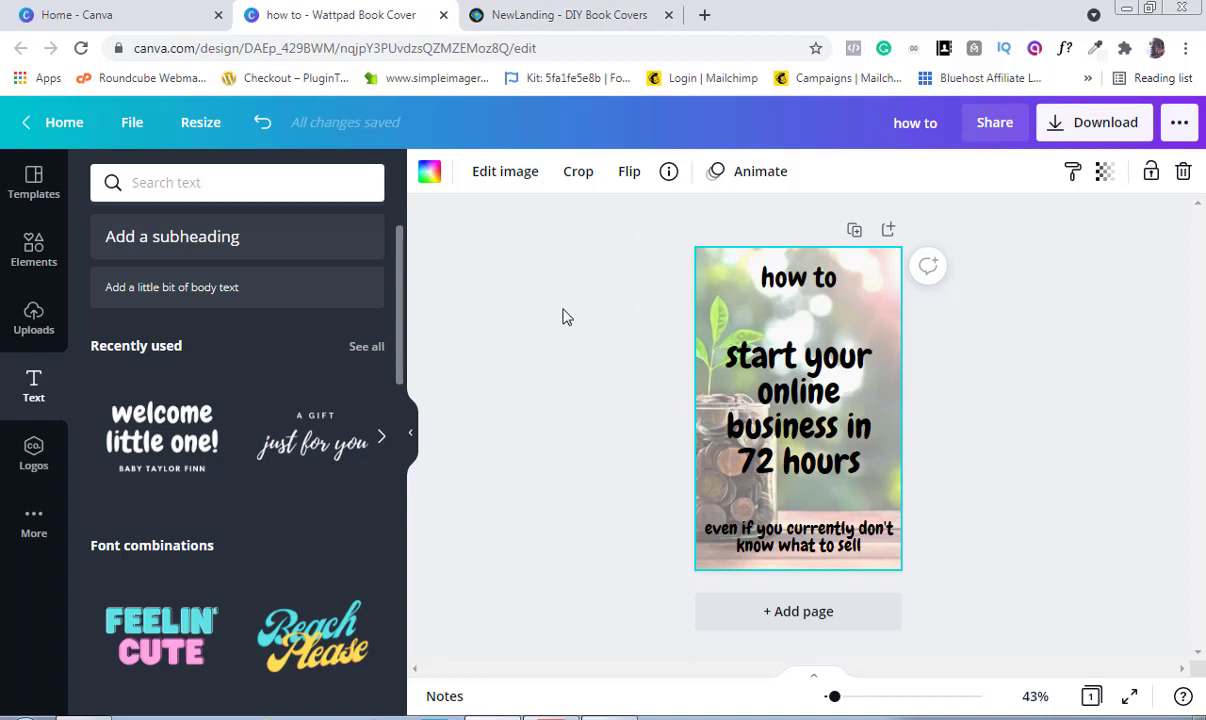
Switch to the DIY Book Covers website and open its 3D Mockups page.
click(565, 14)
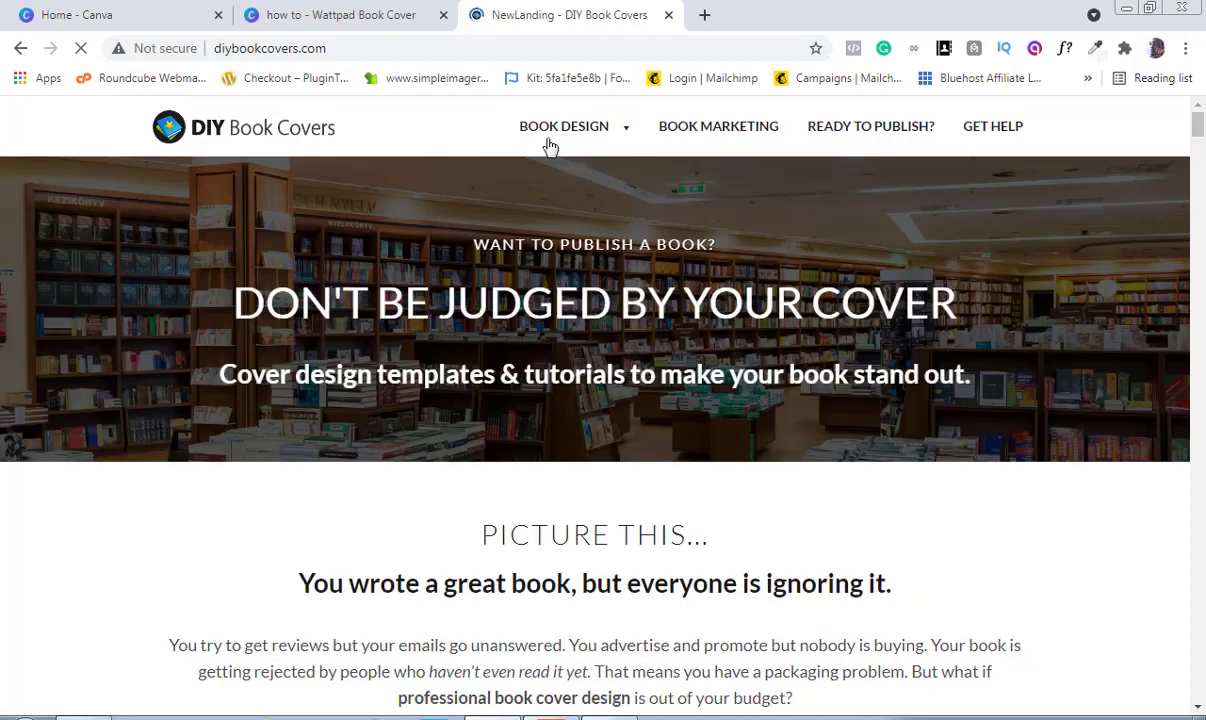
mouse_move(563, 135)
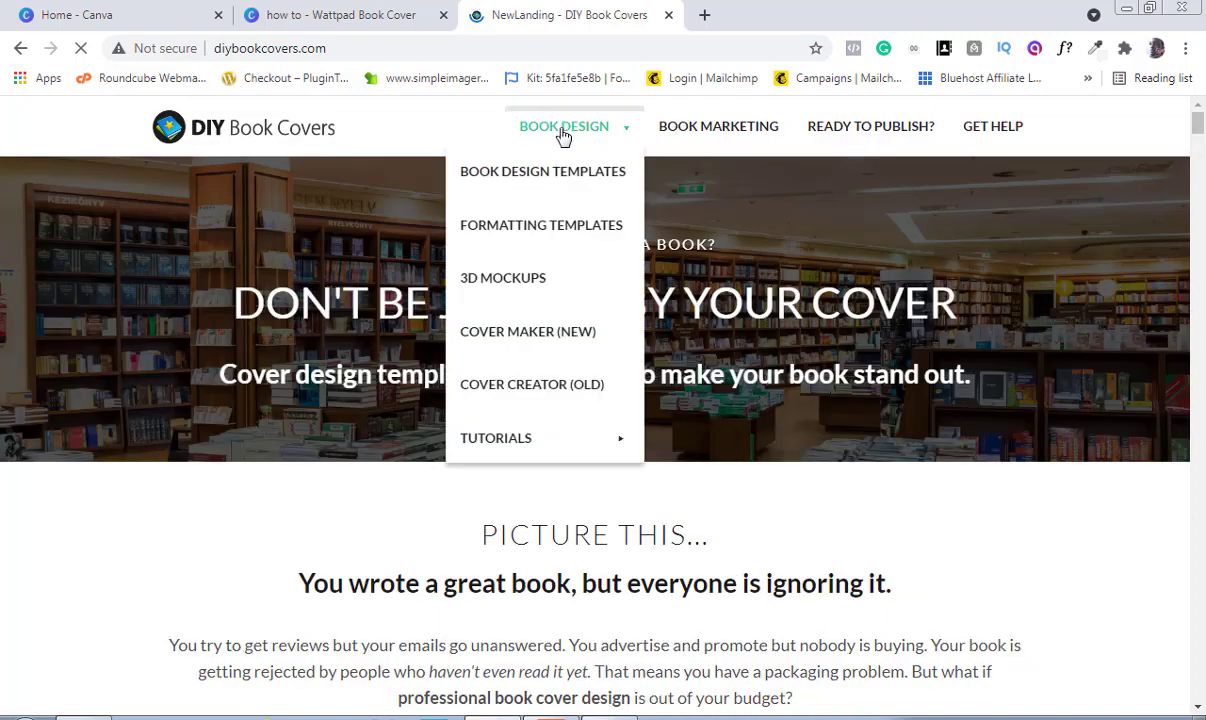
click(497, 280)
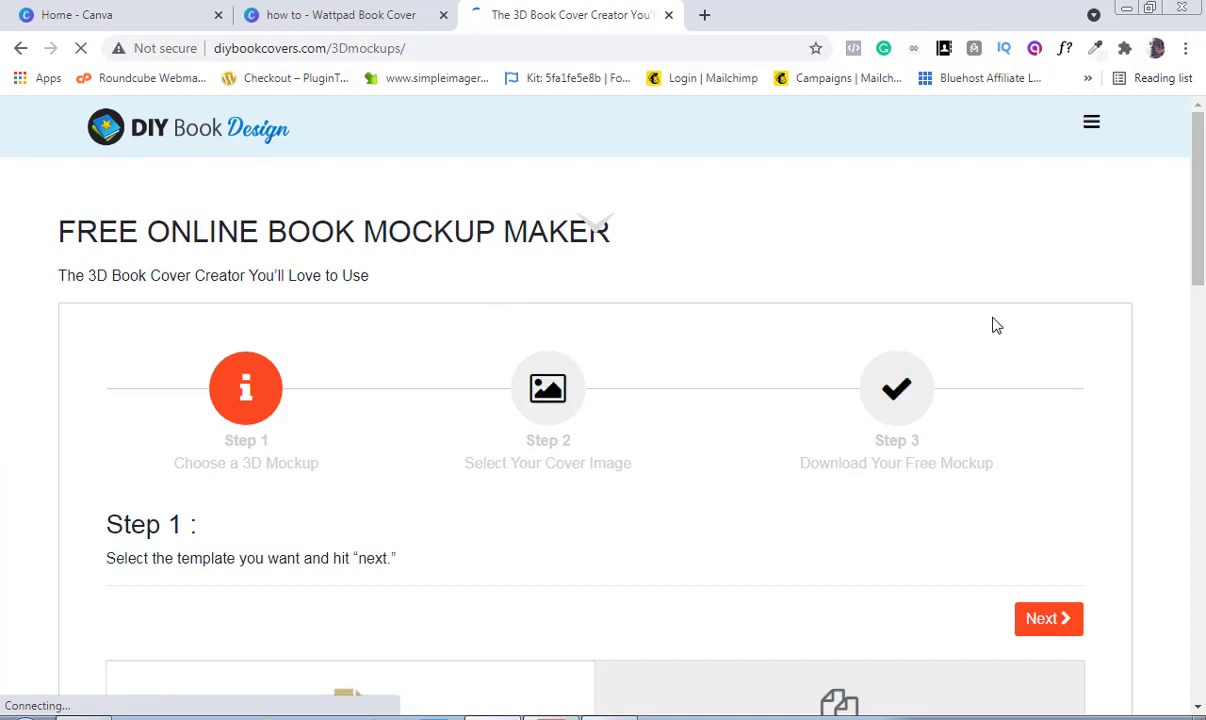
Check the finished mockup in Windows Photo Viewer, choose the matching upright paperback template in the mockup maker and continue to the cover image step.
drag(1192, 201, 1195, 434)
click(609, 717)
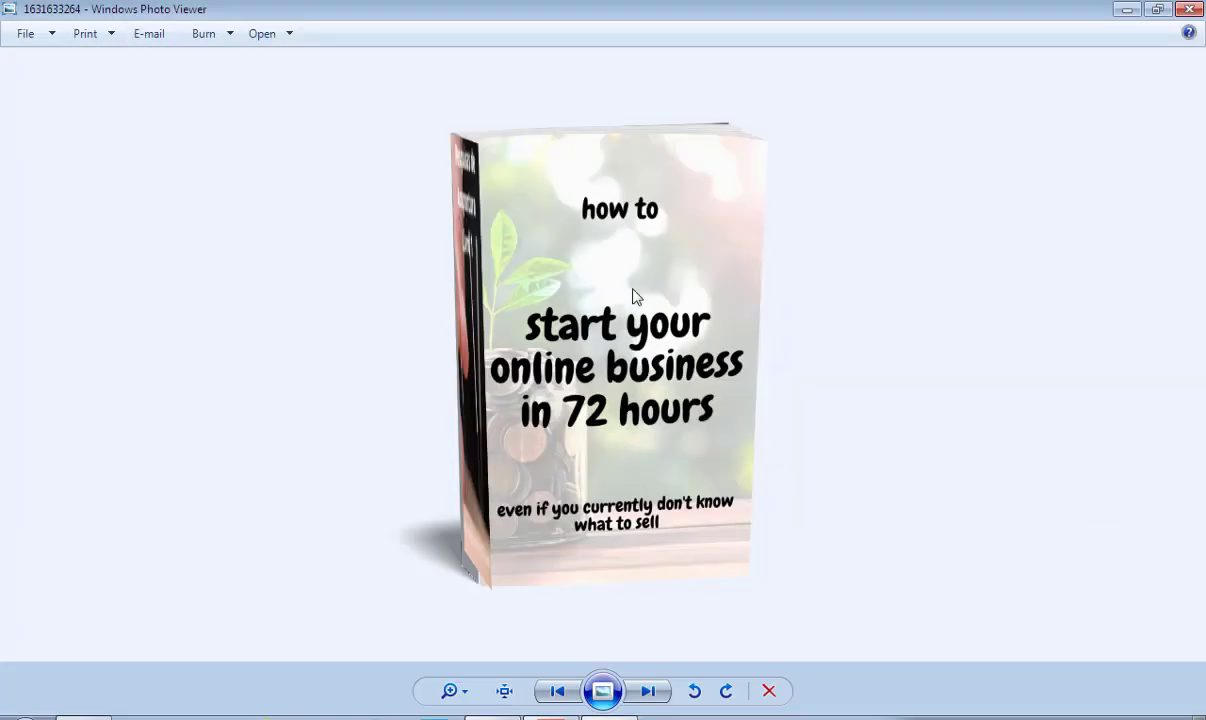
click(1127, 9)
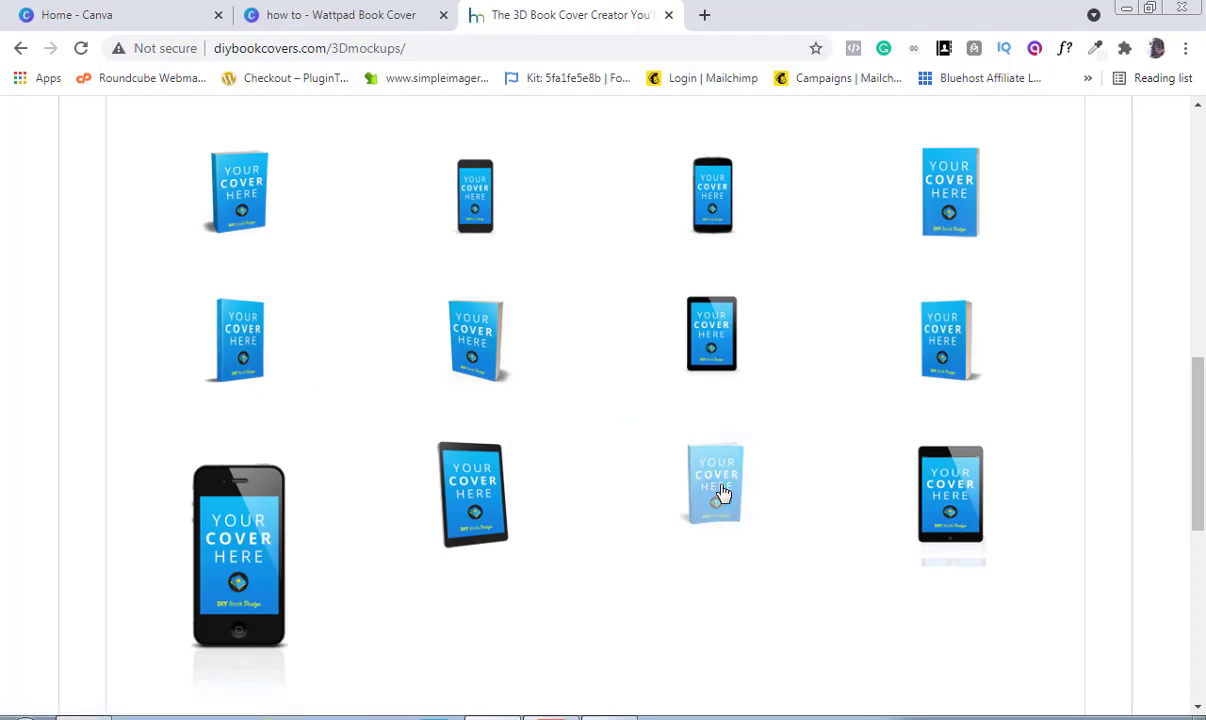
drag(1199, 445, 1192, 258)
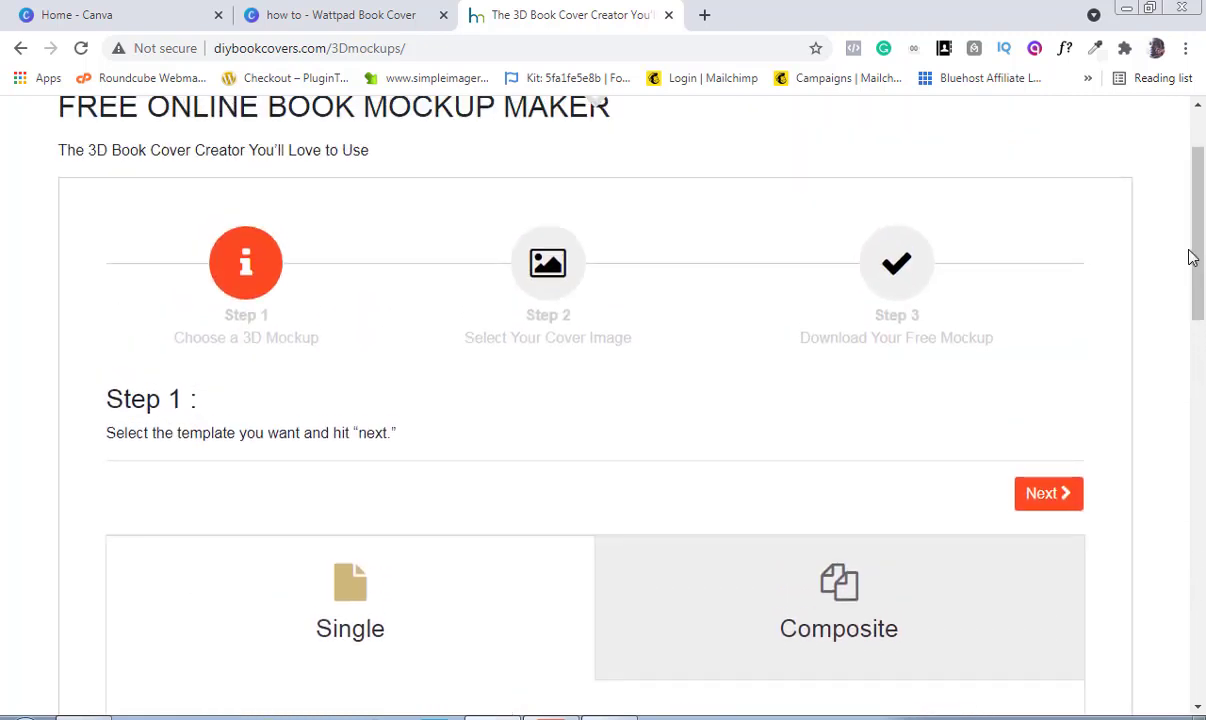
click(1060, 495)
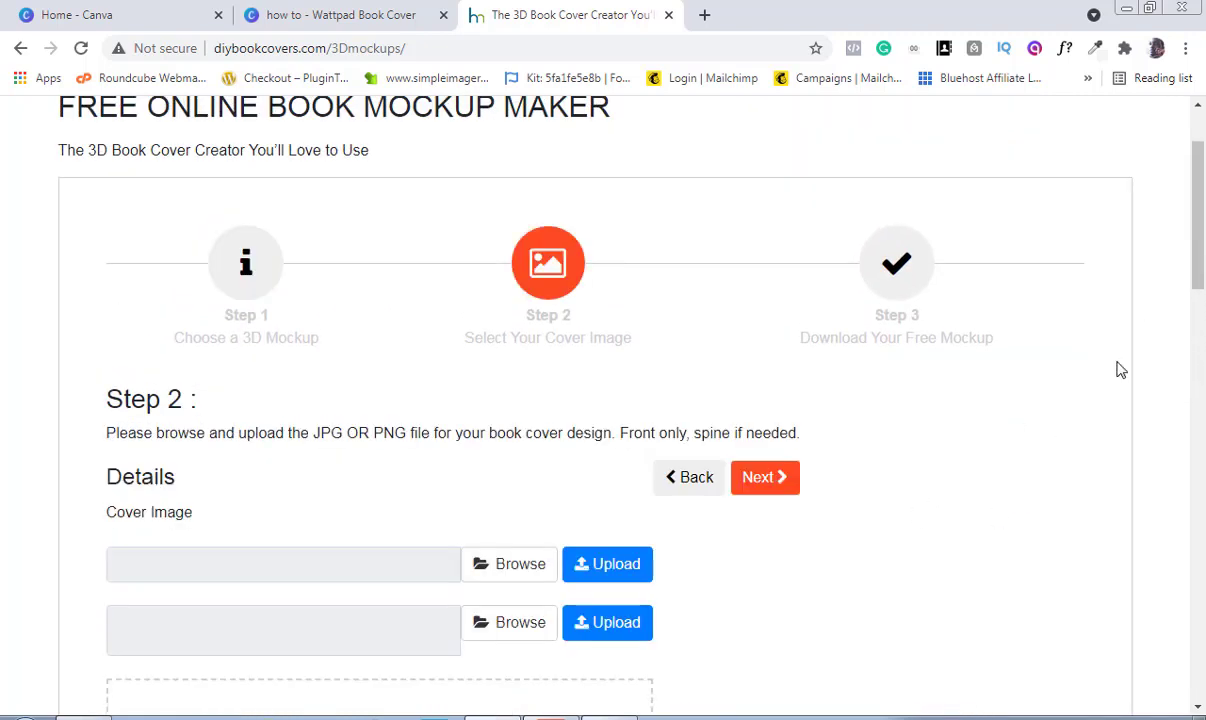
Upload "welcome little one!.png" from the Downloads folder as the first cover image of the mockup.
scroll(1197, 300, down, 2)
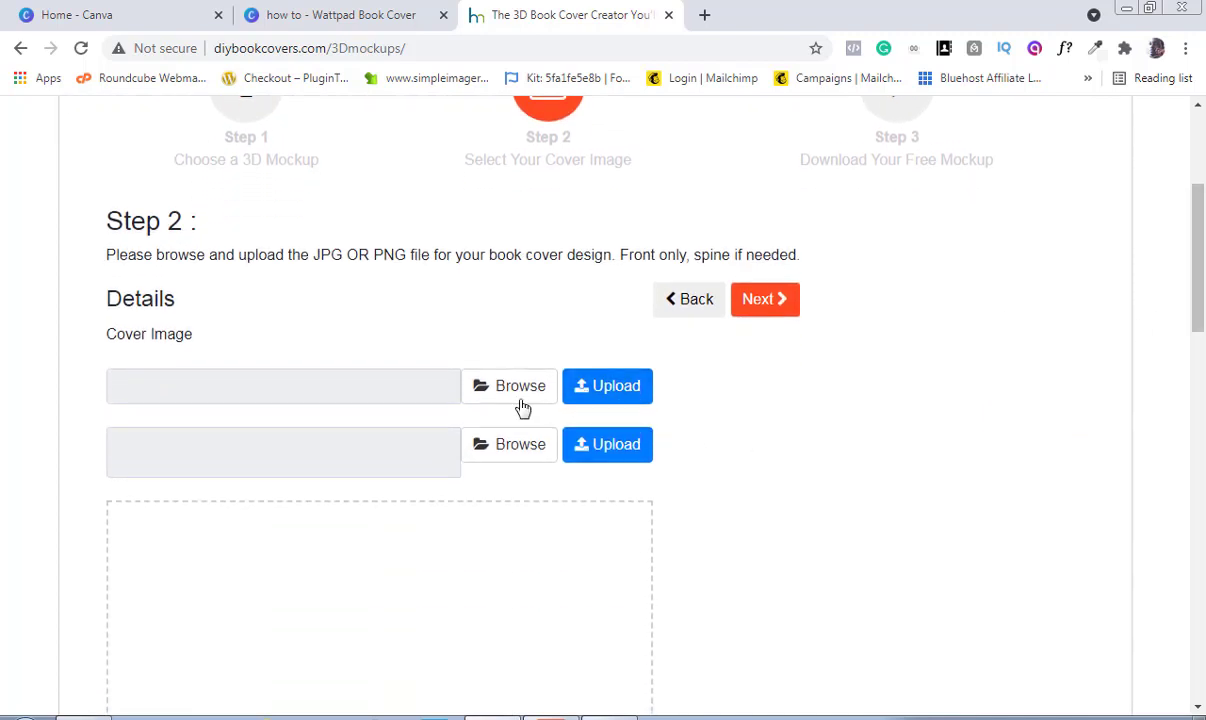
click(316, 17)
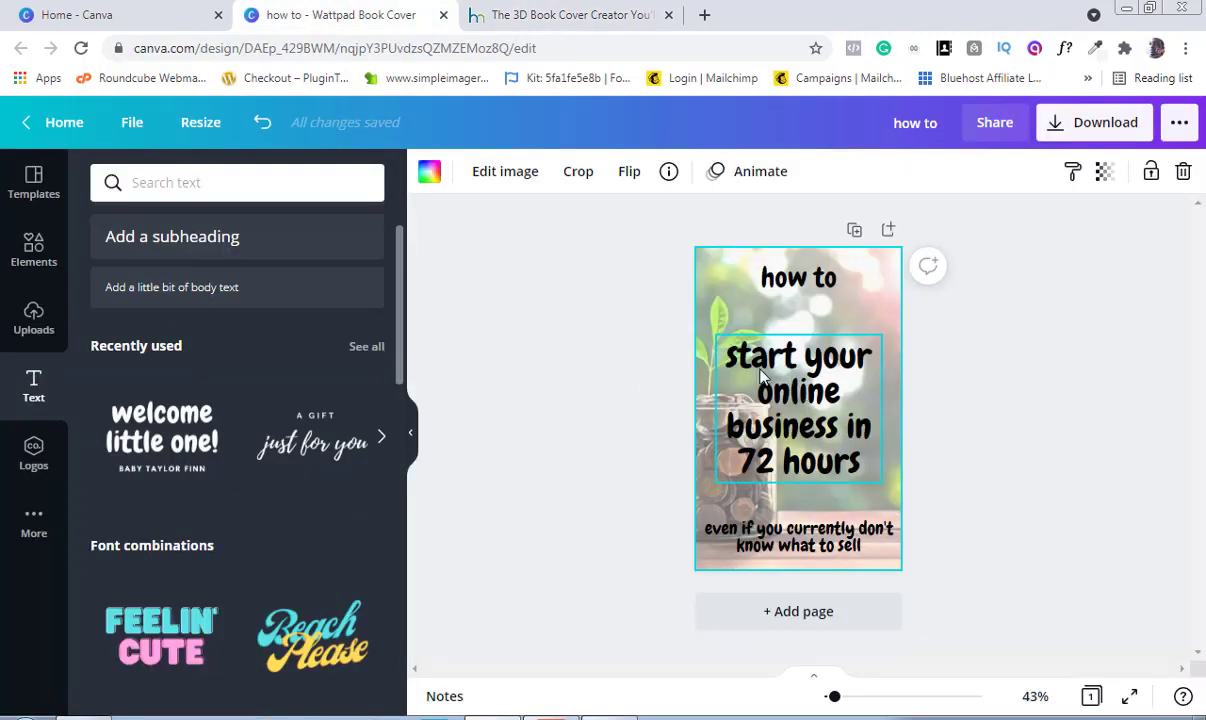
click(531, 24)
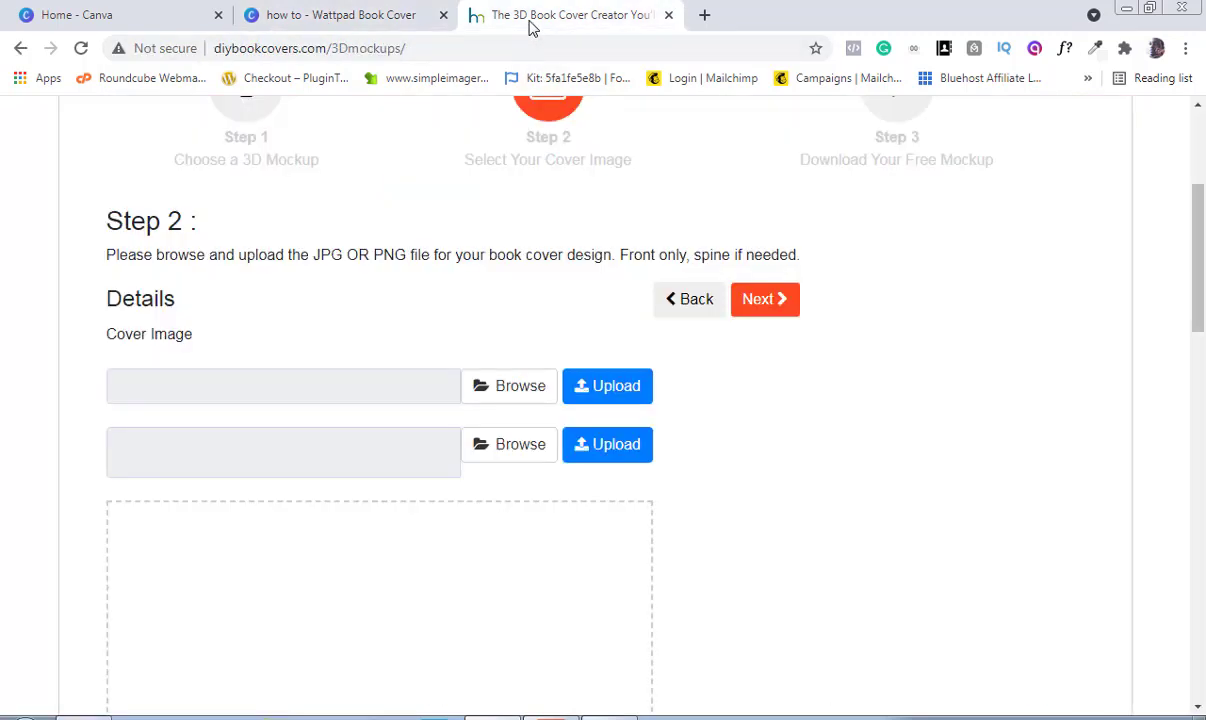
click(501, 388)
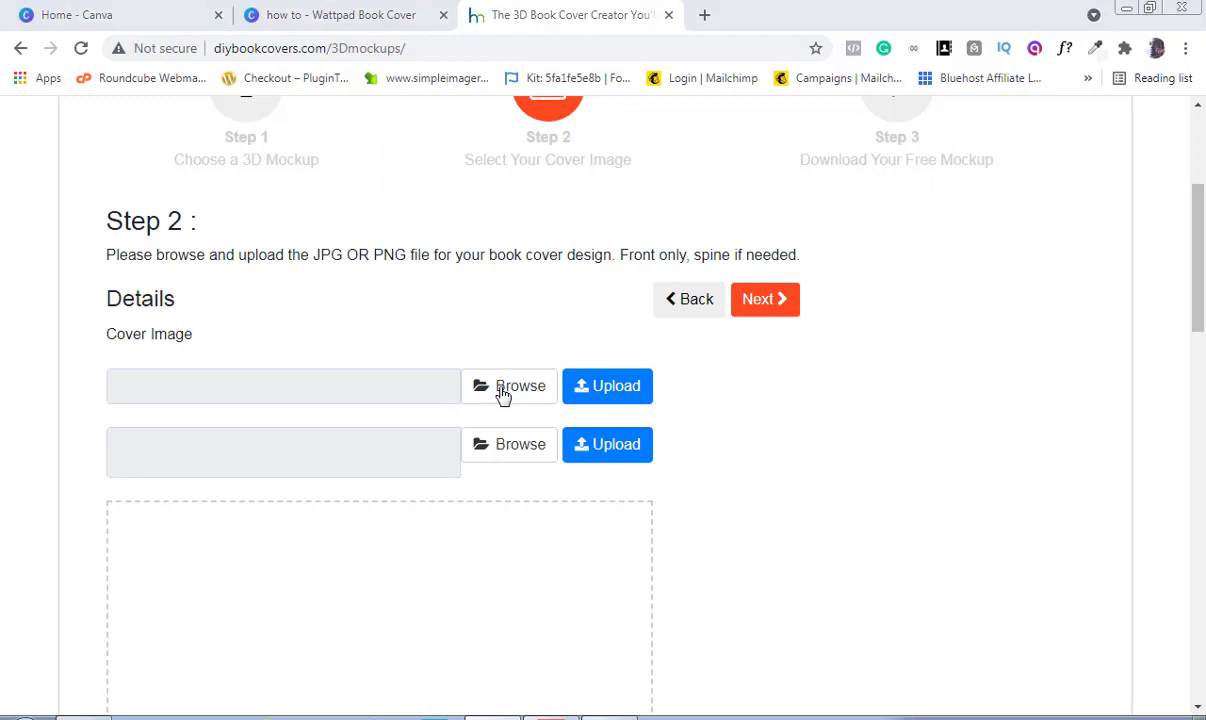
drag(823, 267, 828, 537)
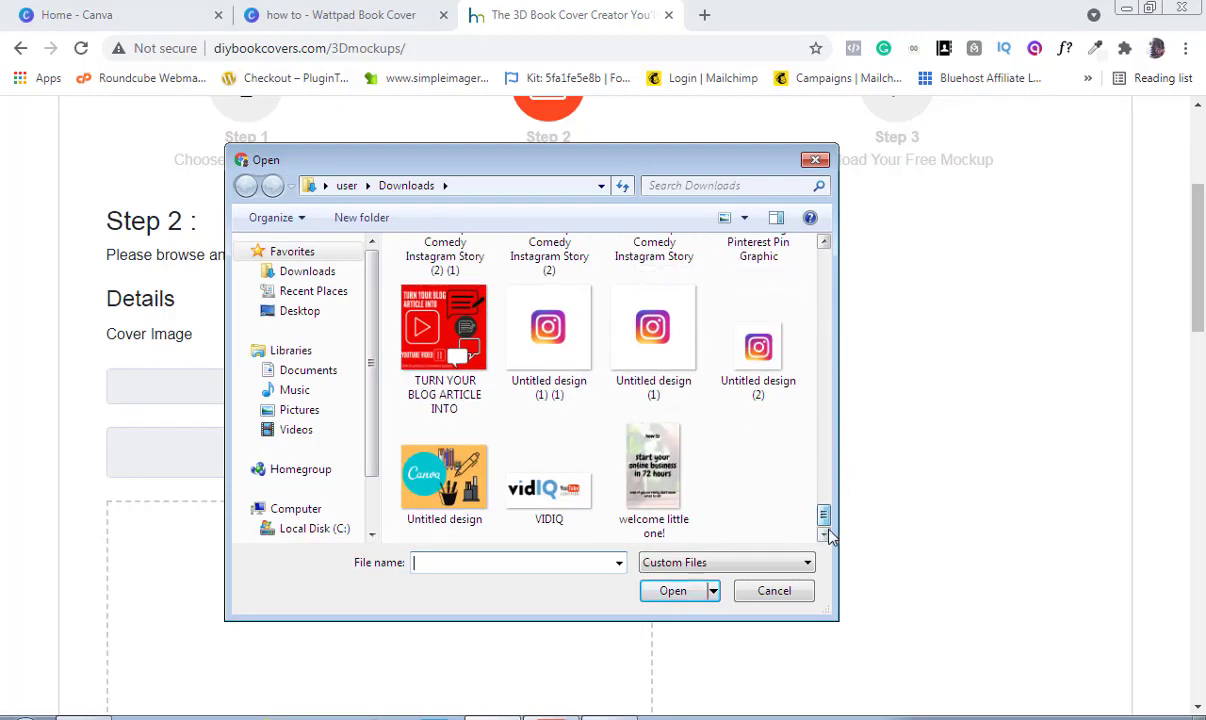
double_click(672, 496)
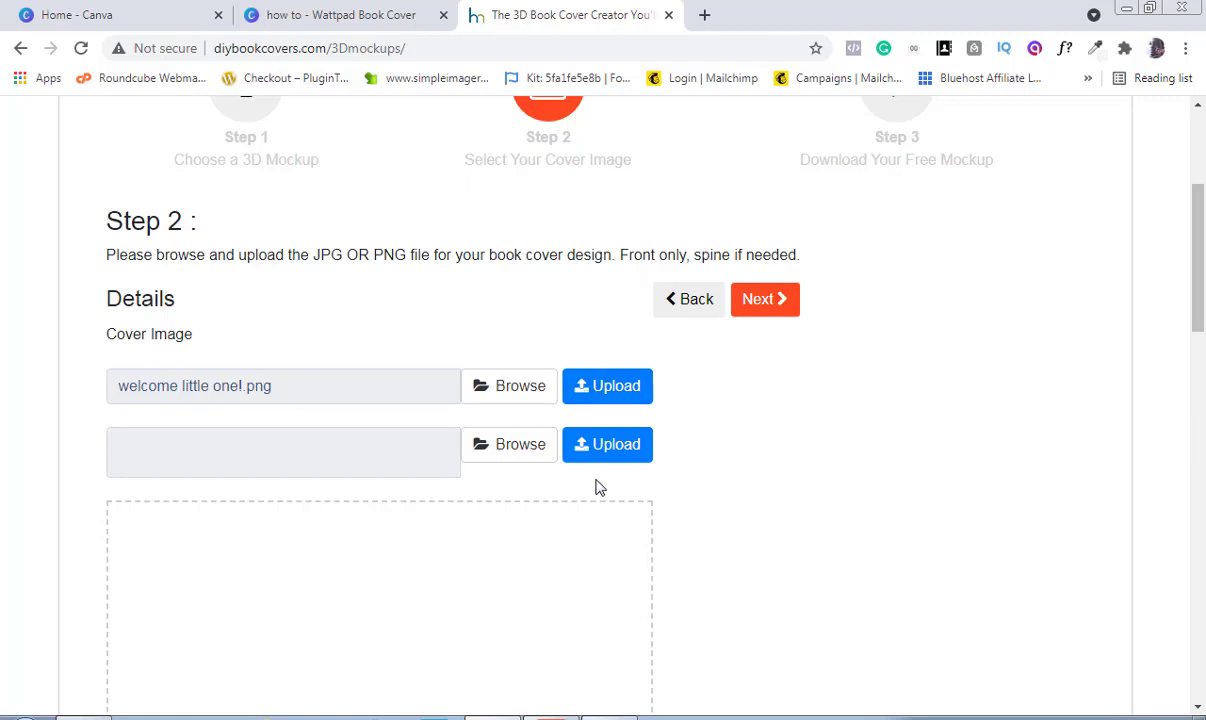
drag(1203, 370, 1203, 415)
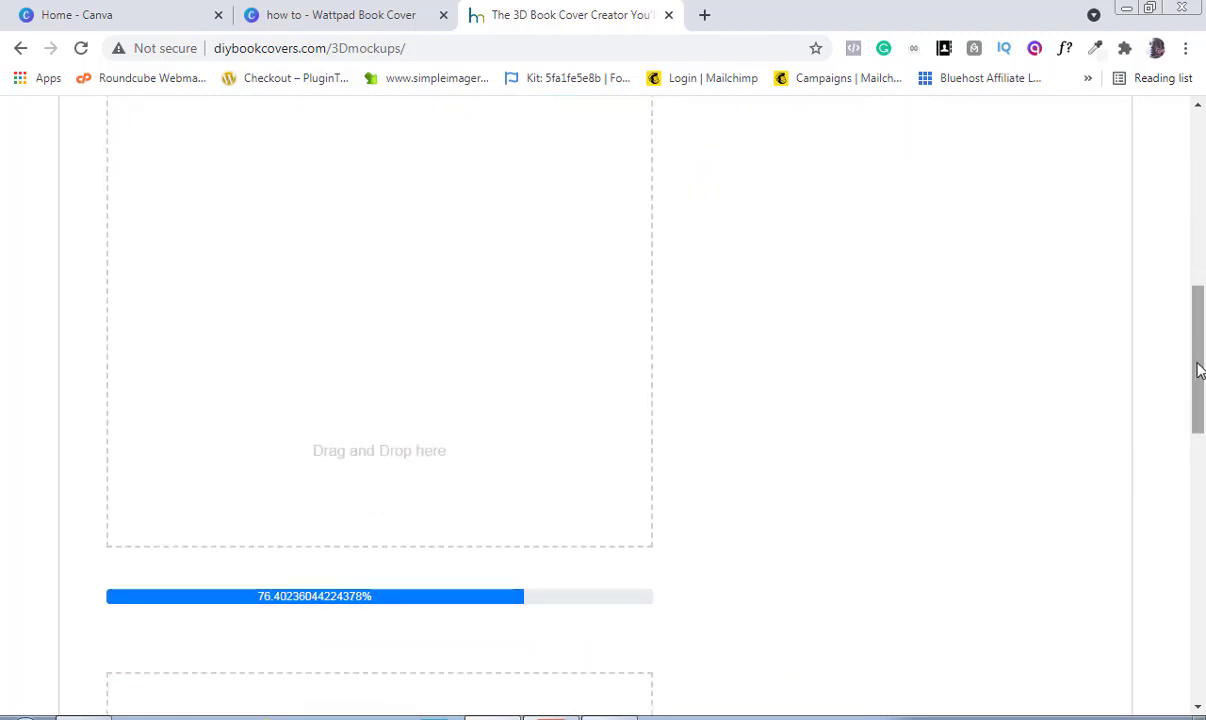
drag(1198, 369, 1193, 248)
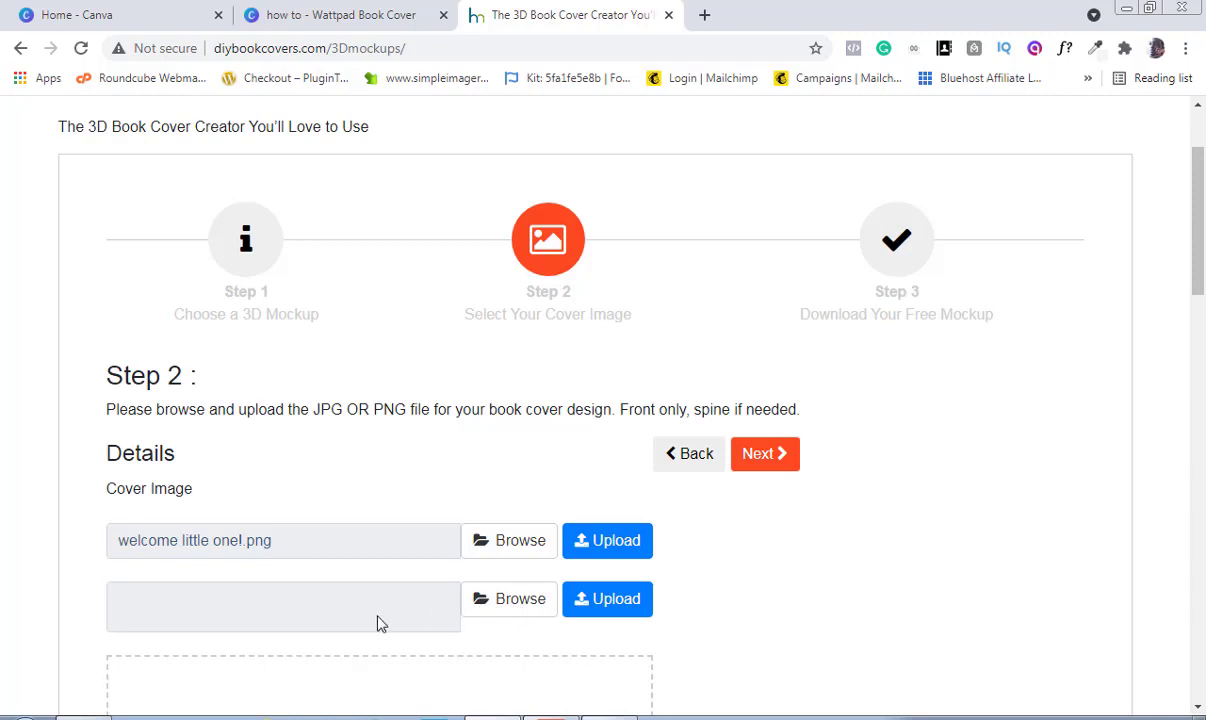
Upload "welcome little one!.png" for the second image slot as well and continue to the mockup download step.
drag(1197, 247, 1198, 266)
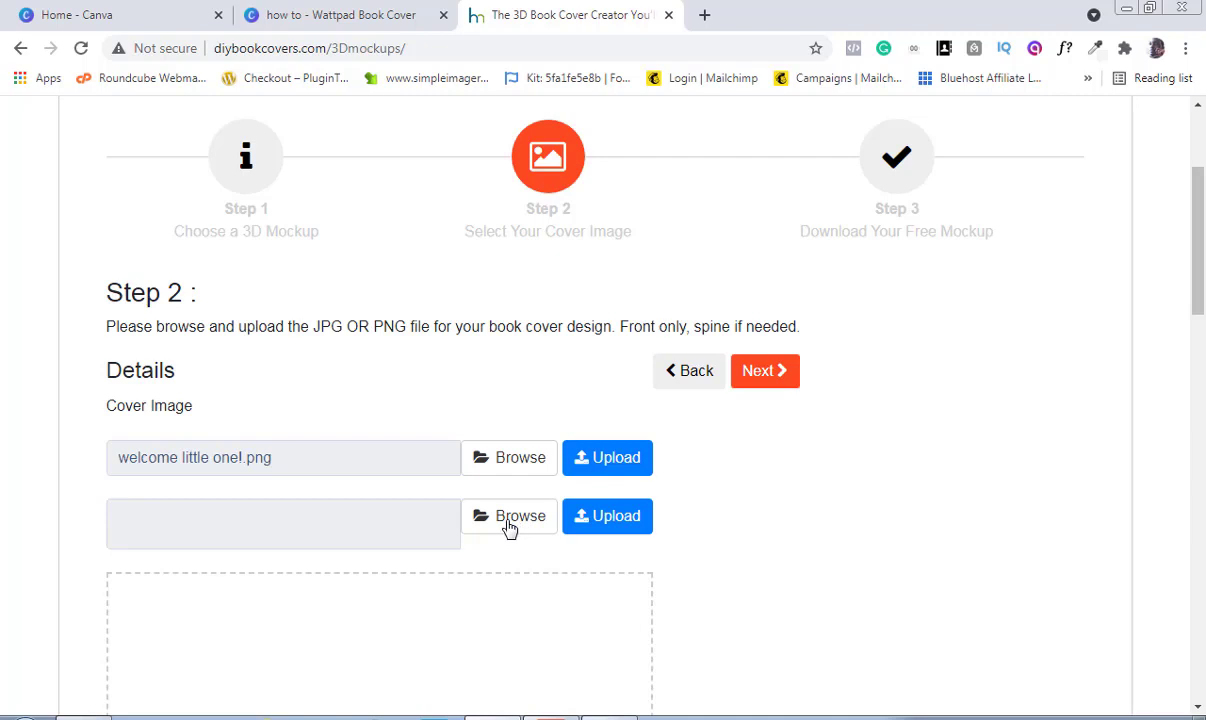
click(509, 526)
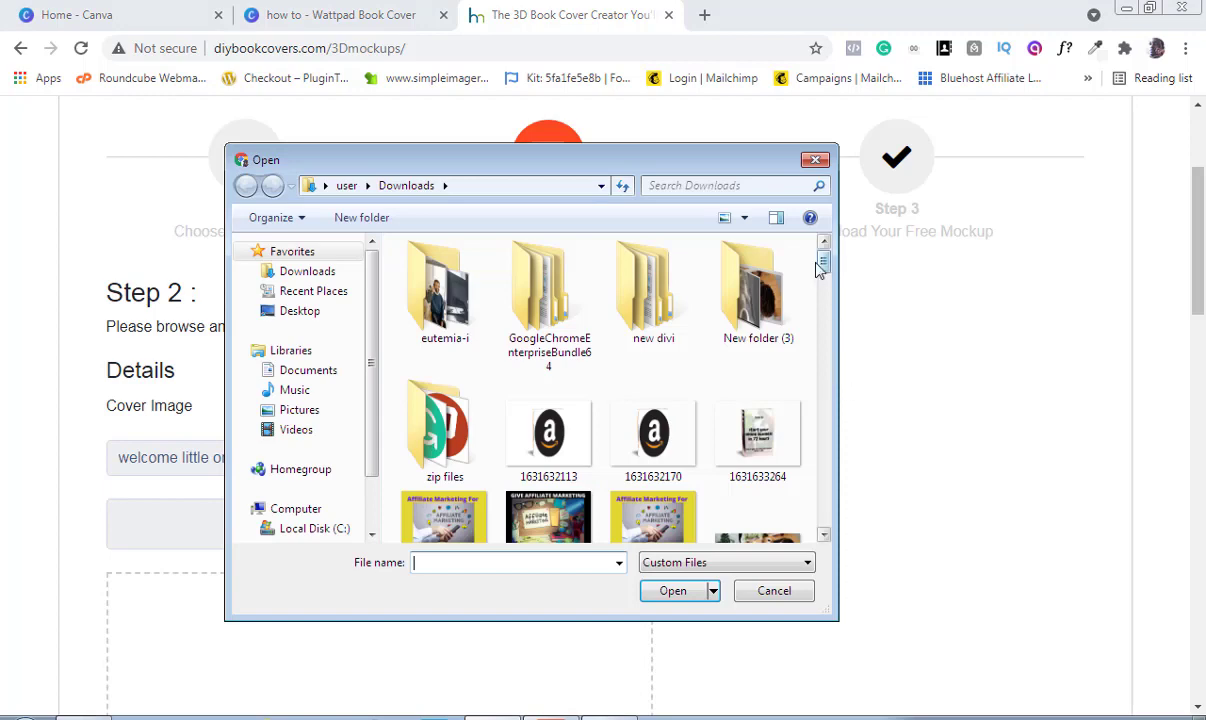
drag(821, 265, 824, 515)
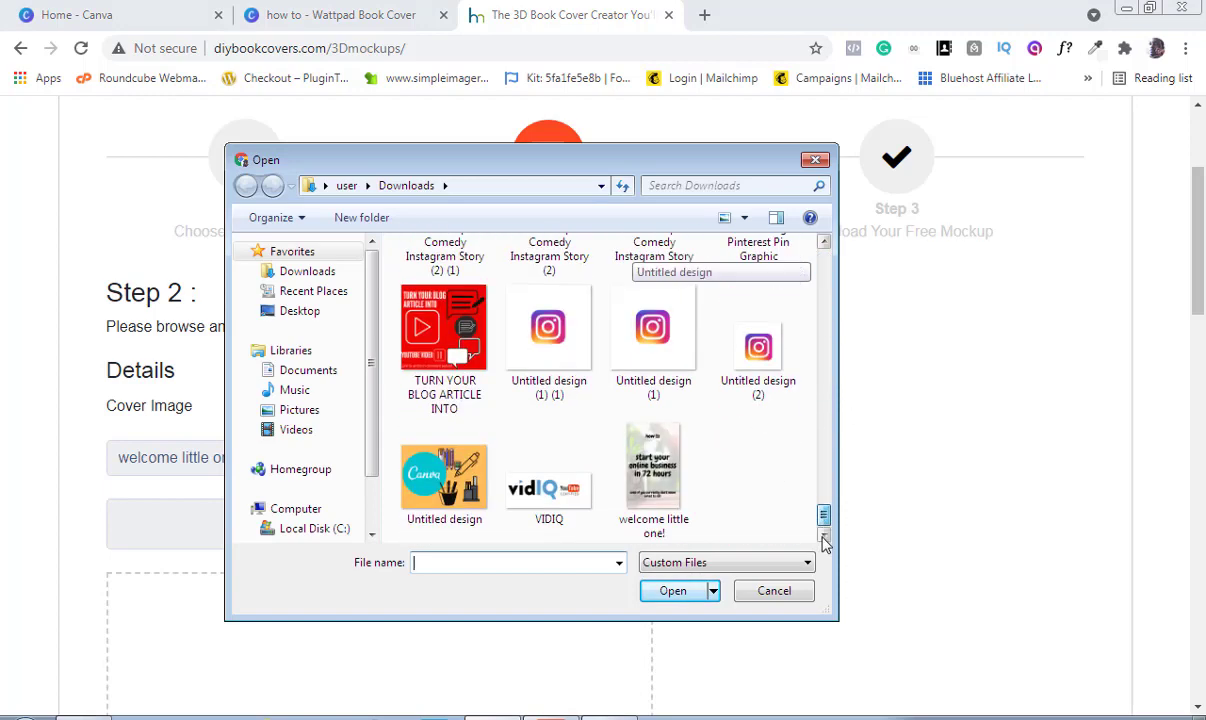
double_click(646, 474)
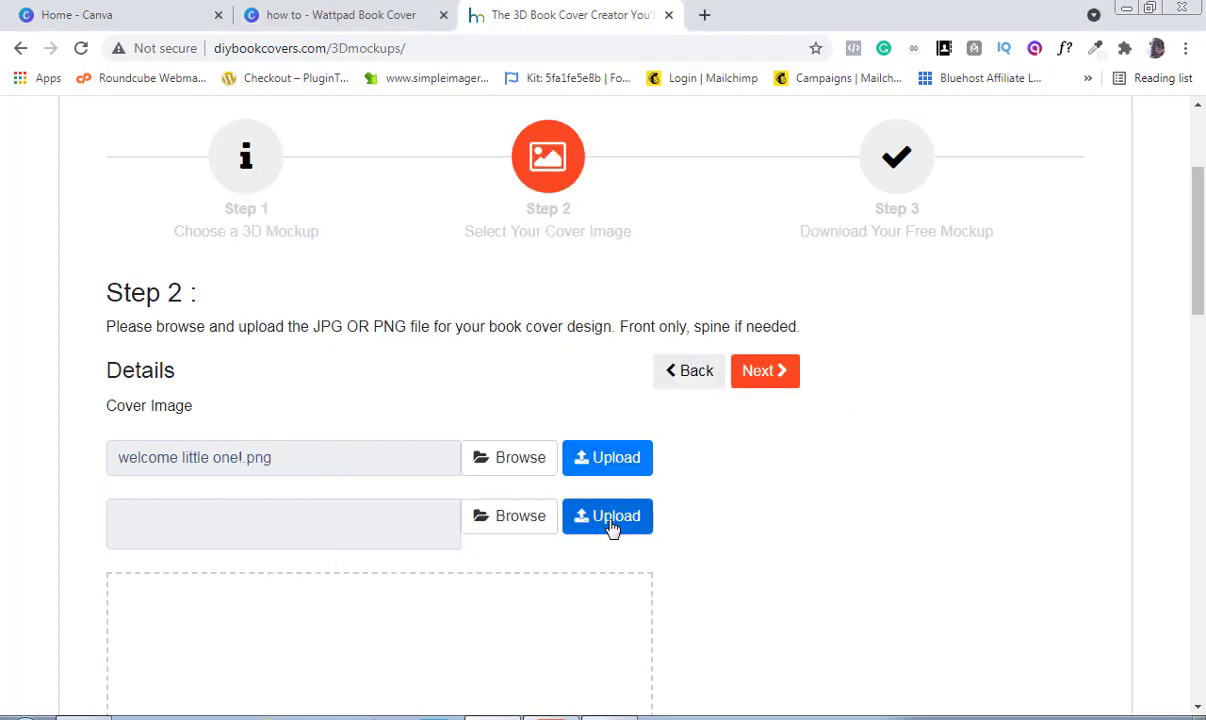
click(620, 524)
drag(1199, 300, 1190, 265)
click(760, 444)
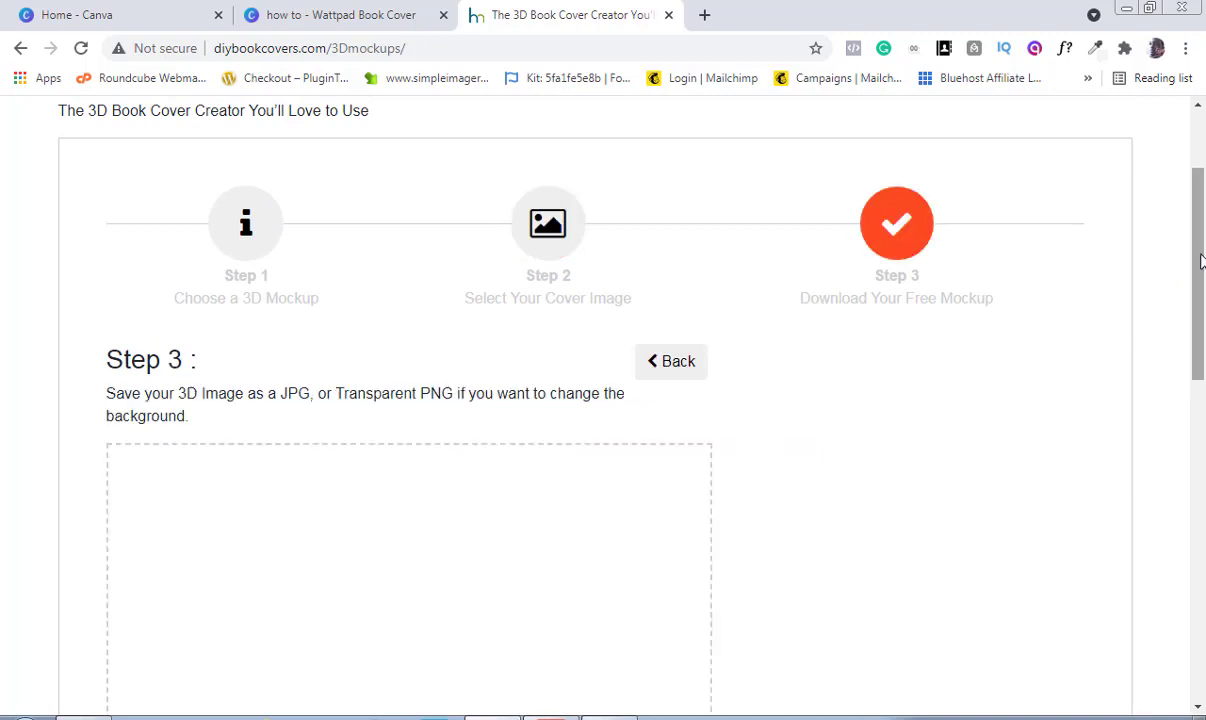
Download the 3D book mockup as a PNG.
drag(1203, 261, 1203, 372)
scroll(1203, 372, up, 6)
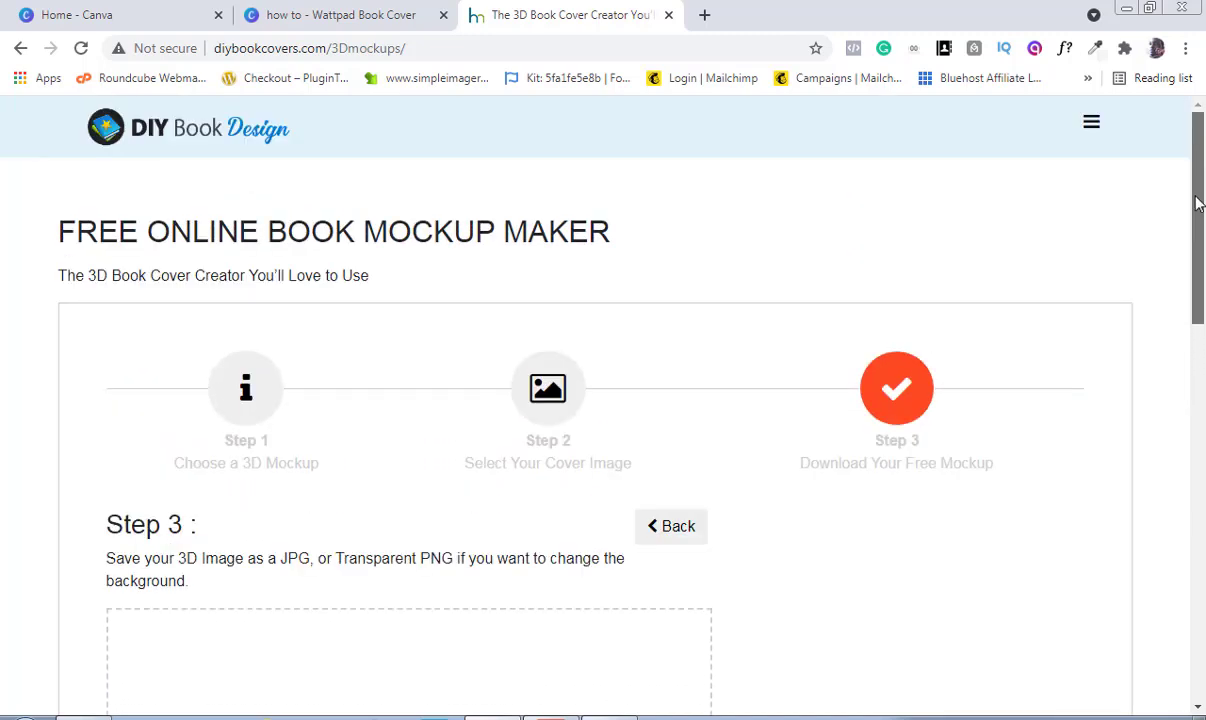
drag(1198, 212, 1196, 480)
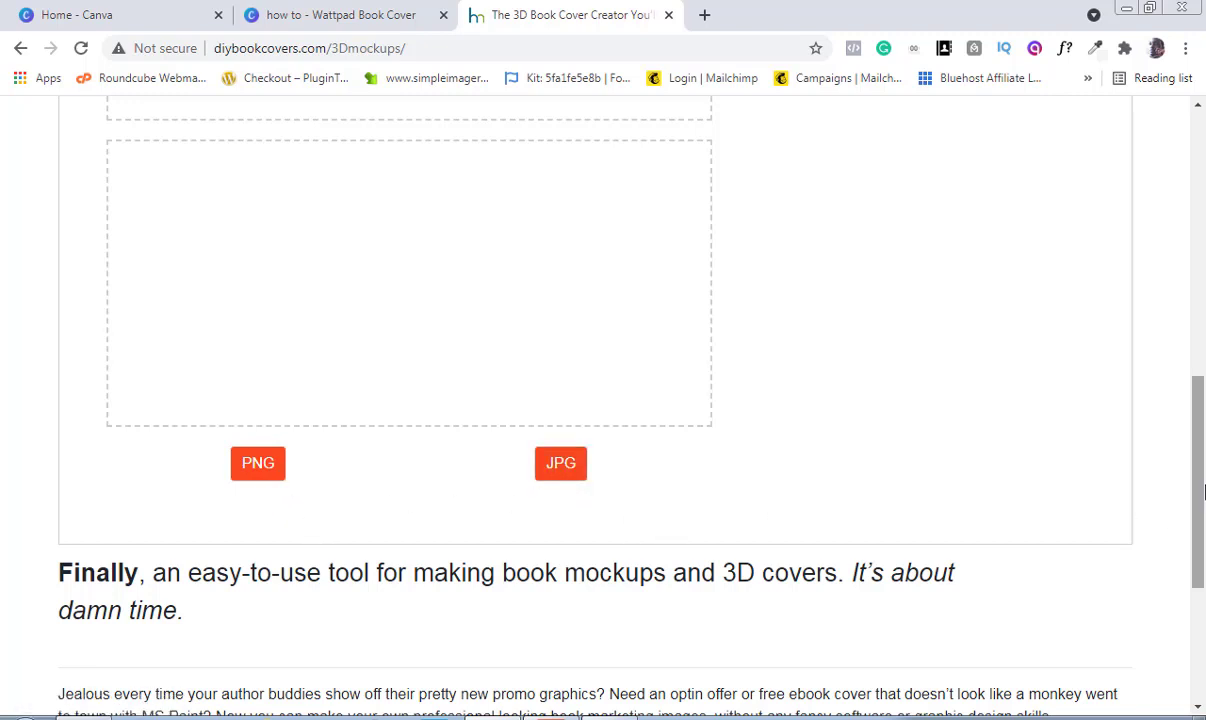
mouse_move(1199, 488)
mouse_down()
mouse_move(1200, 638)
mouse_move(1181, 492)
mouse_up()
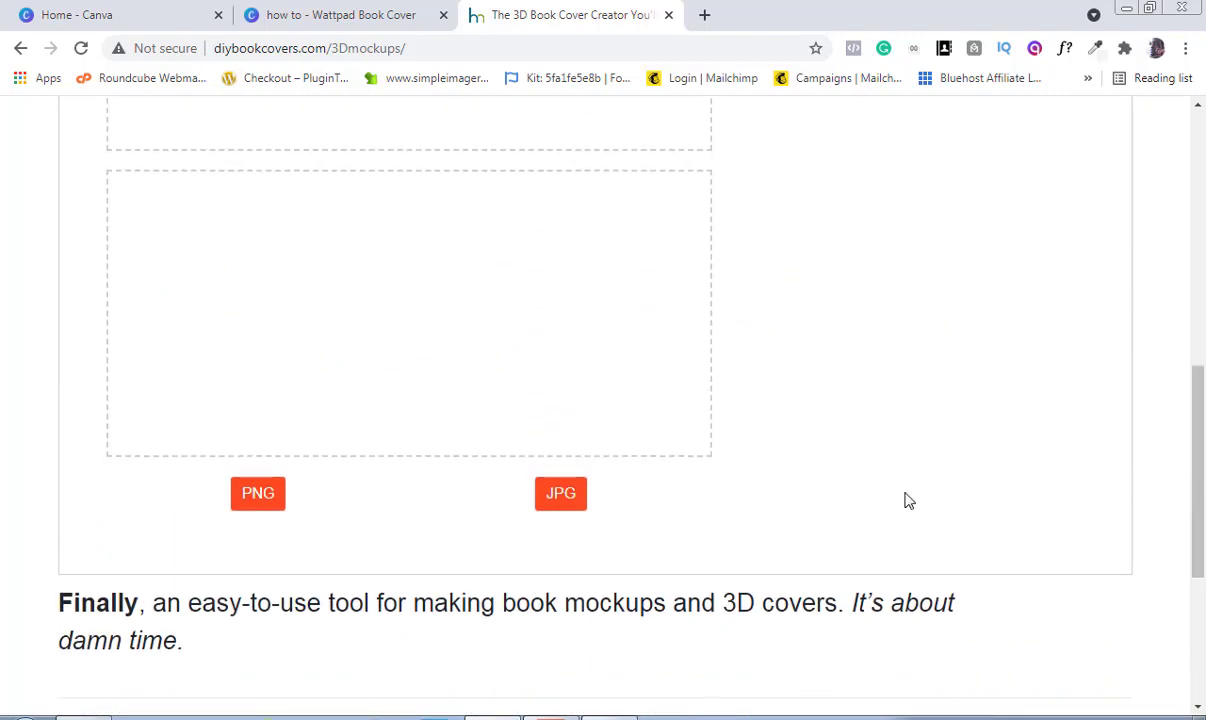
click(252, 492)
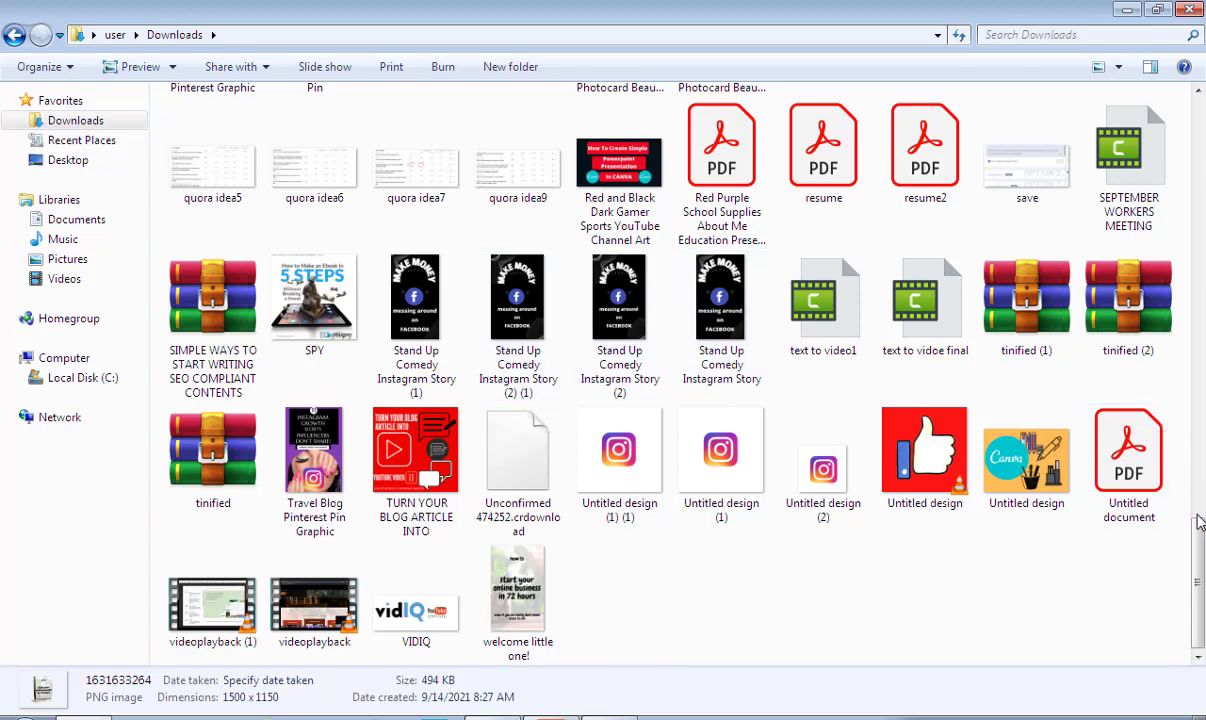
drag(1201, 567, 1197, 147)
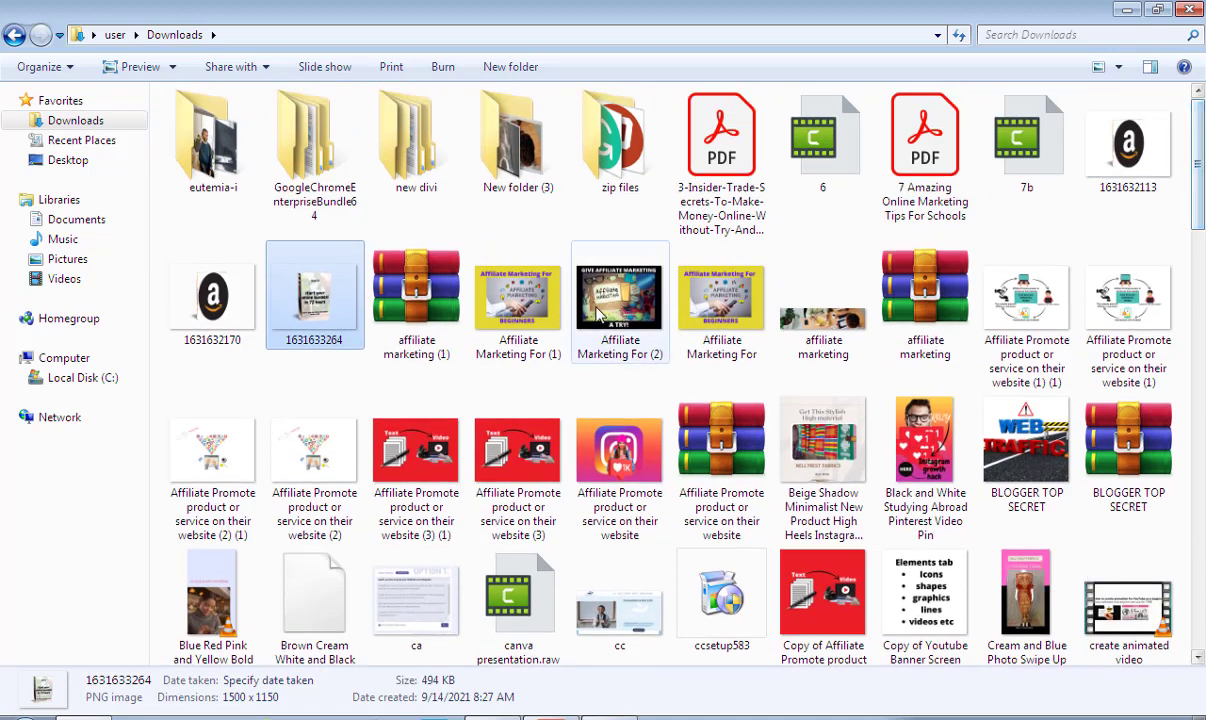
double_click(310, 298)
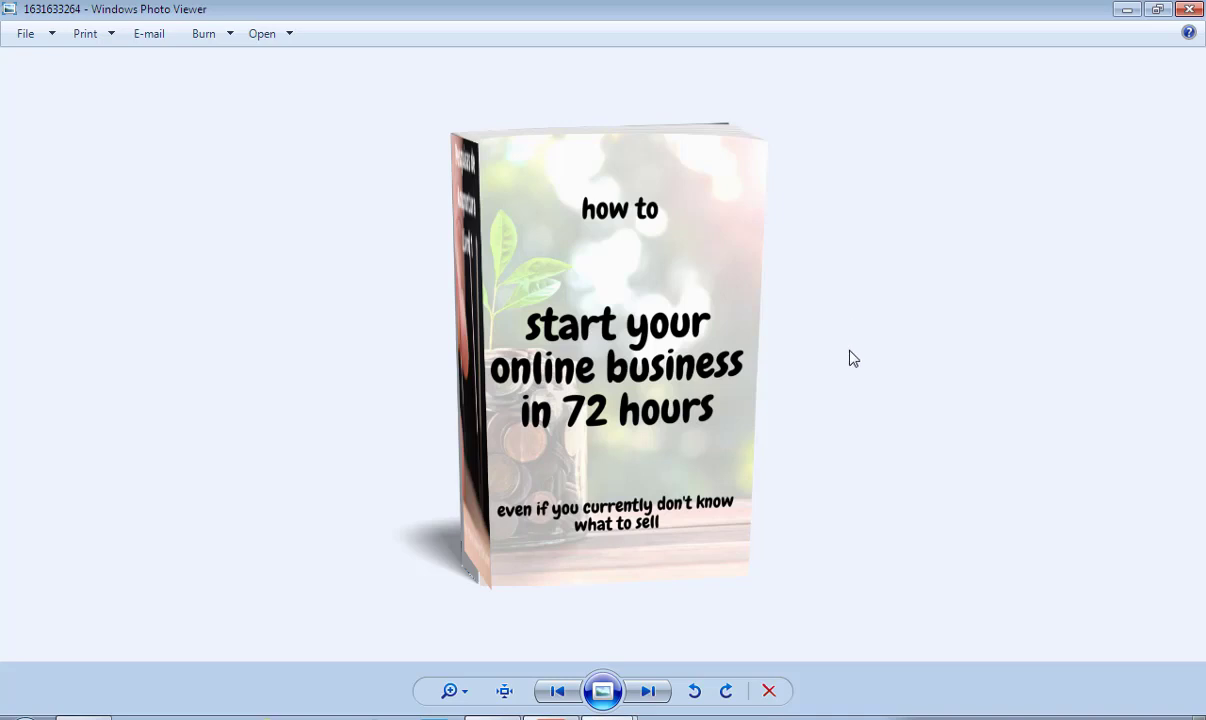